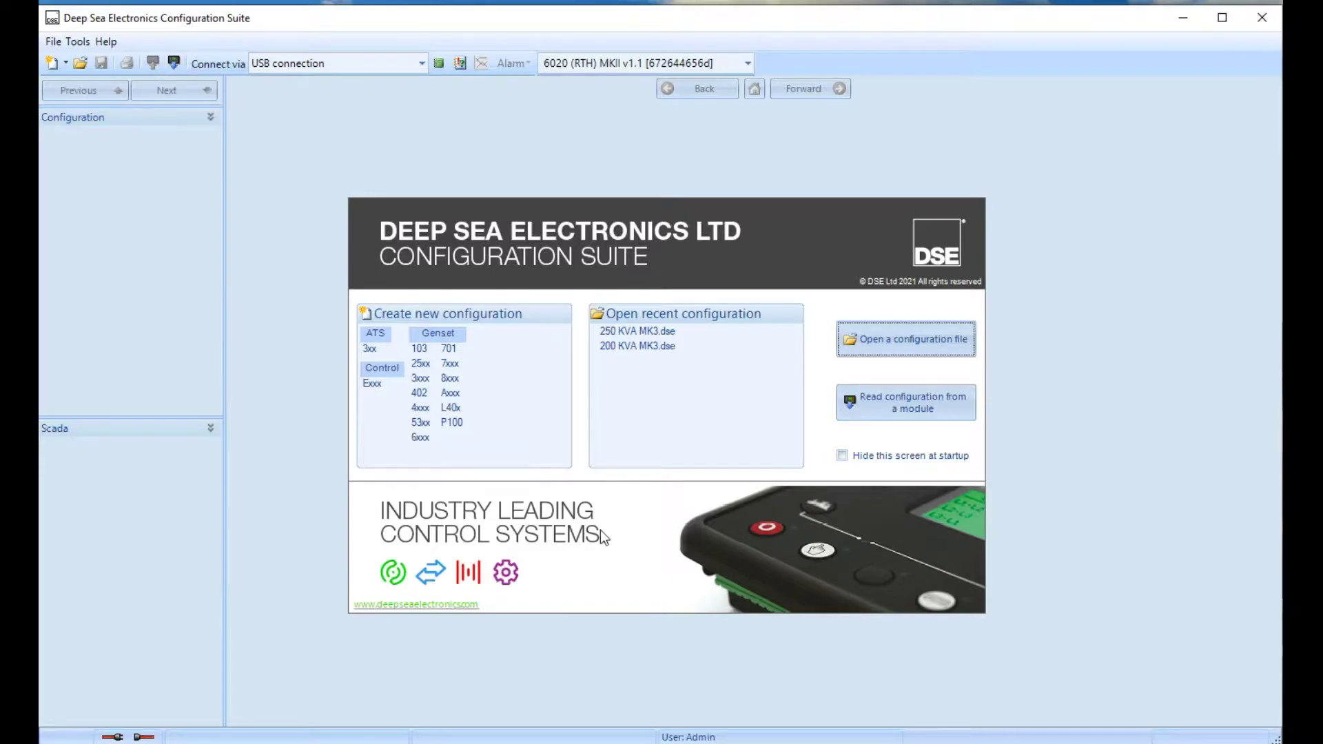
- Read the configuration from the connected 6020 MKII module and go to its Module page
click(900, 411)
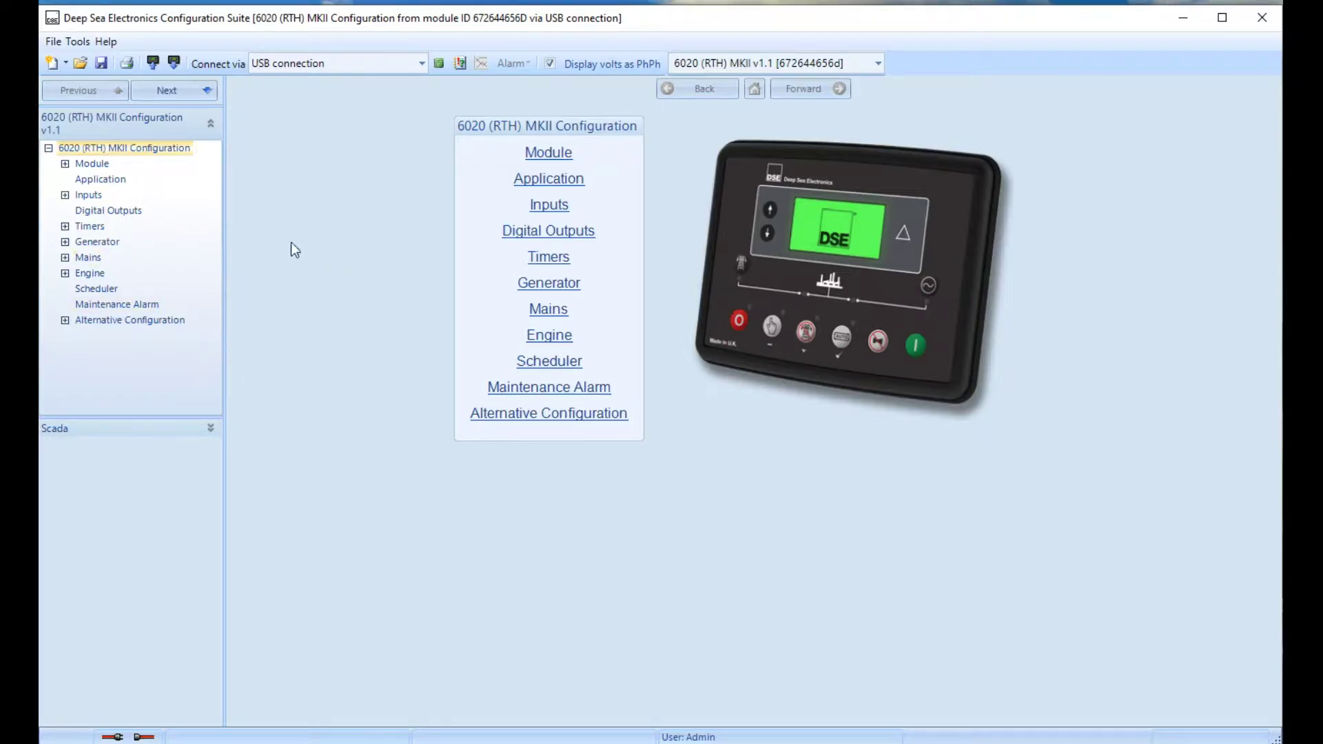
click(104, 149)
click(189, 87)
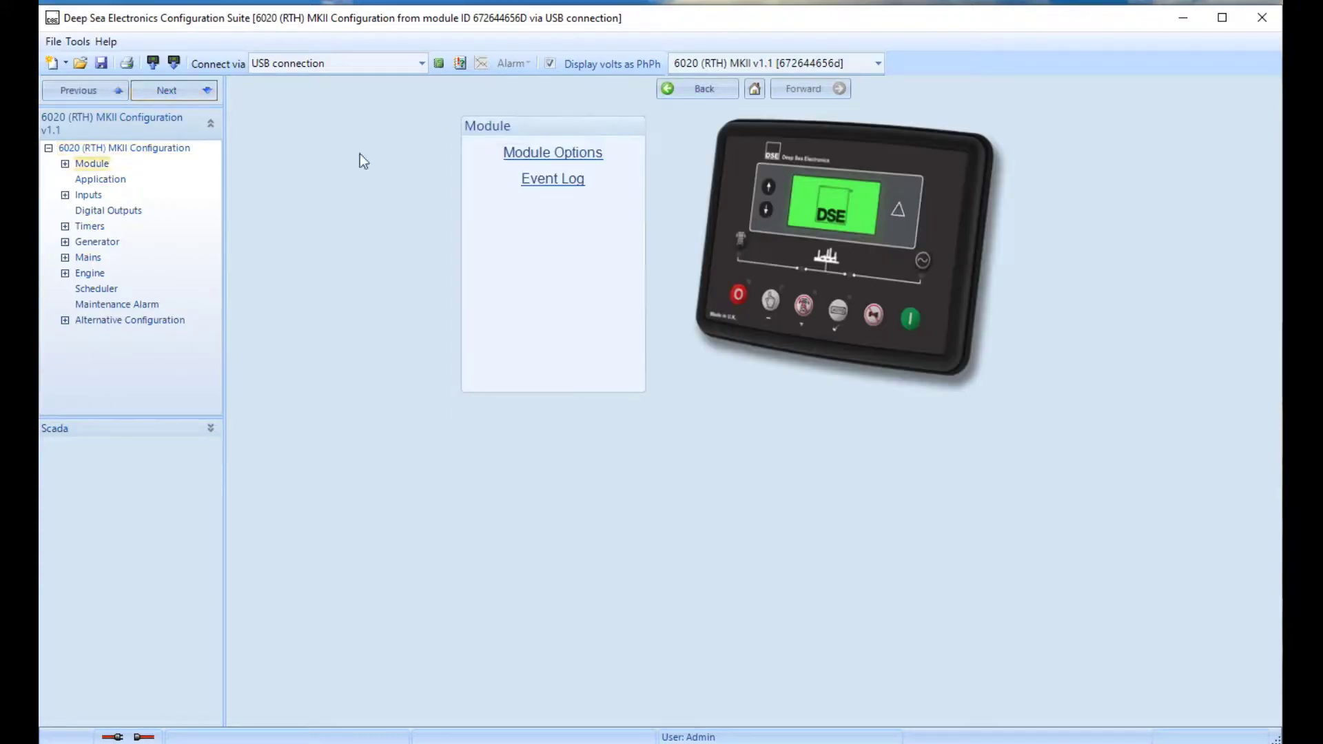
- Tick 'Enable Cool Down in Stop Mode' in Module Options, then continue to Event Log
click(167, 94)
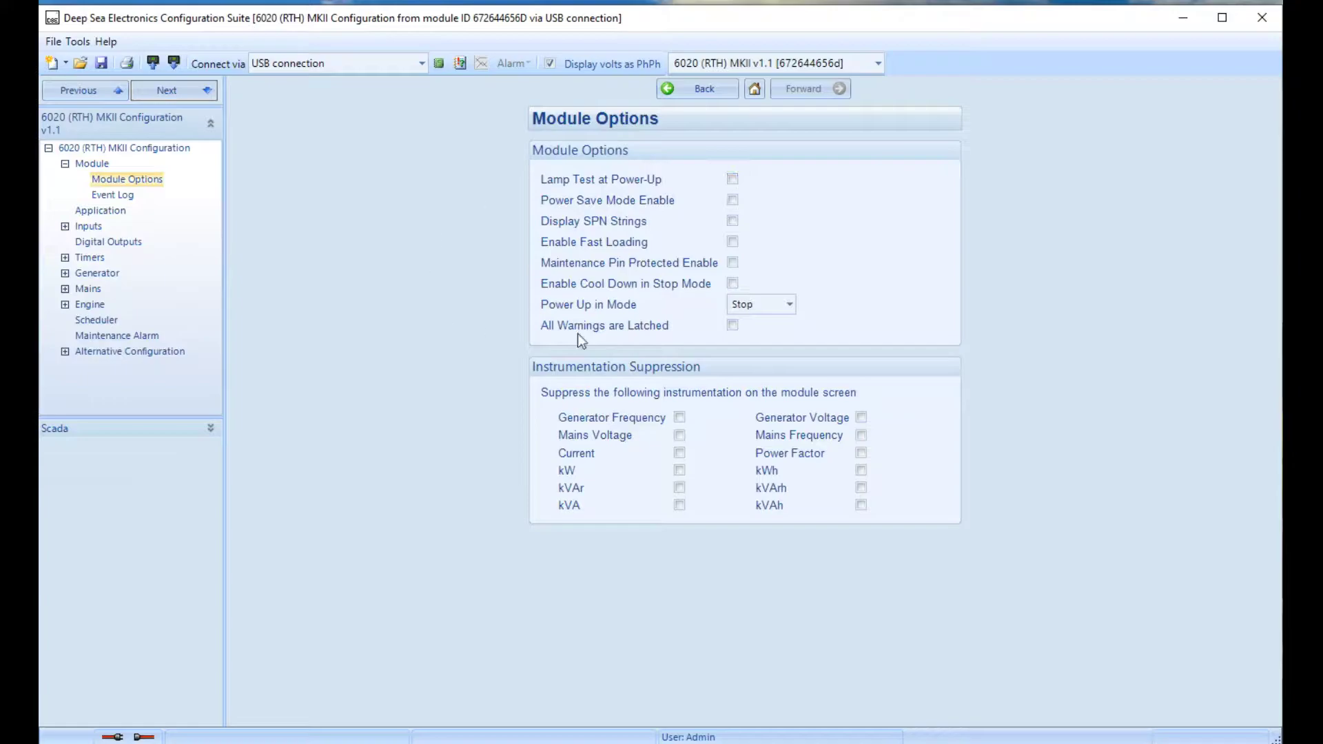
click(732, 284)
click(196, 90)
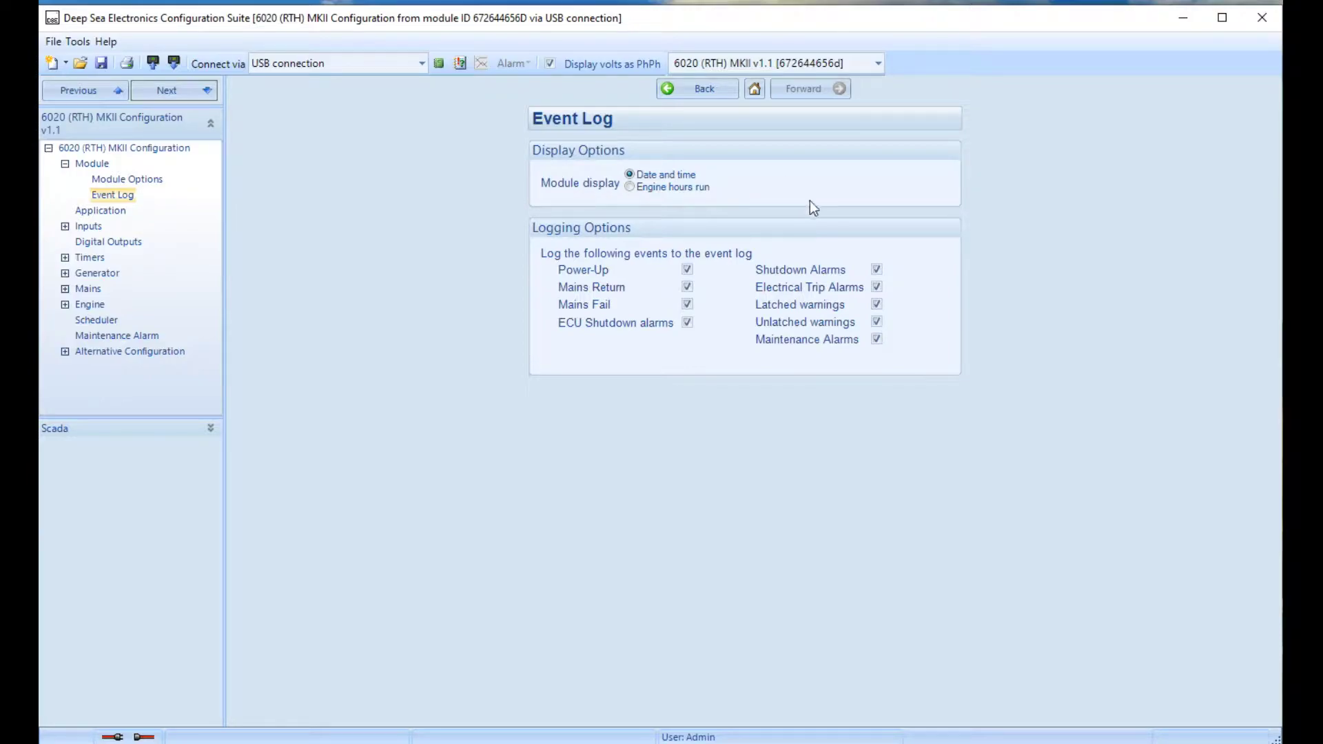
- Untick Power-Up, Mains Return, unlatched and latched warnings, and Maintenance Alarms logging
click(687, 269)
click(692, 288)
click(876, 322)
click(877, 305)
click(877, 340)
click(204, 91)
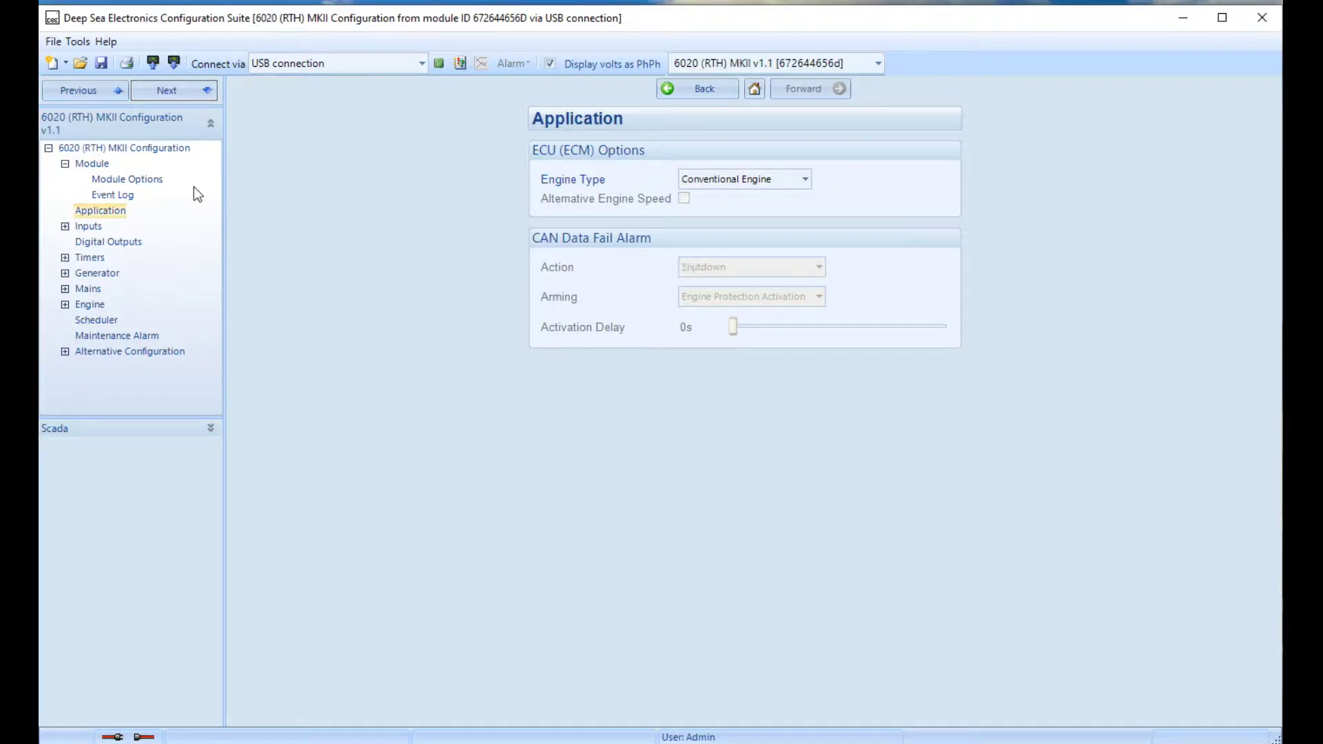
- Page through Analogue Input Configuration and Flexible Sensors A–D to the Digital Inputs page
click(197, 89)
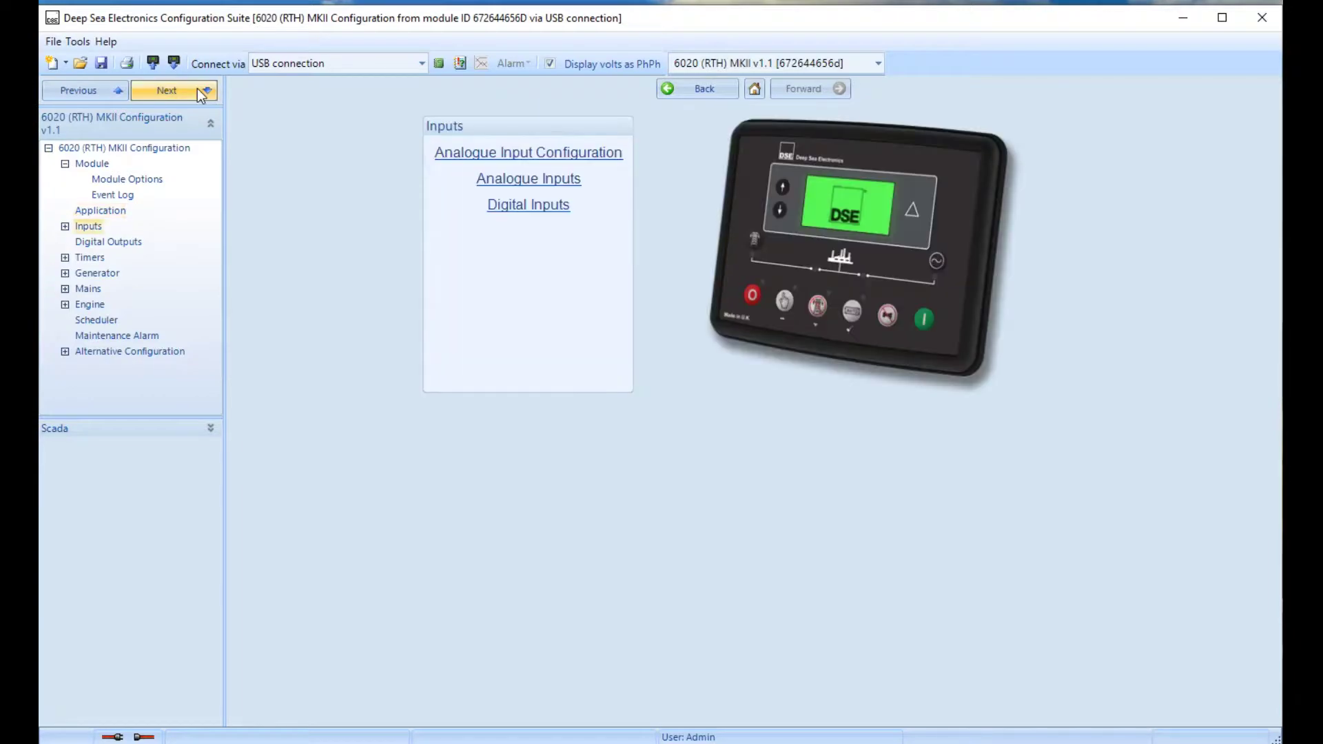
click(194, 89)
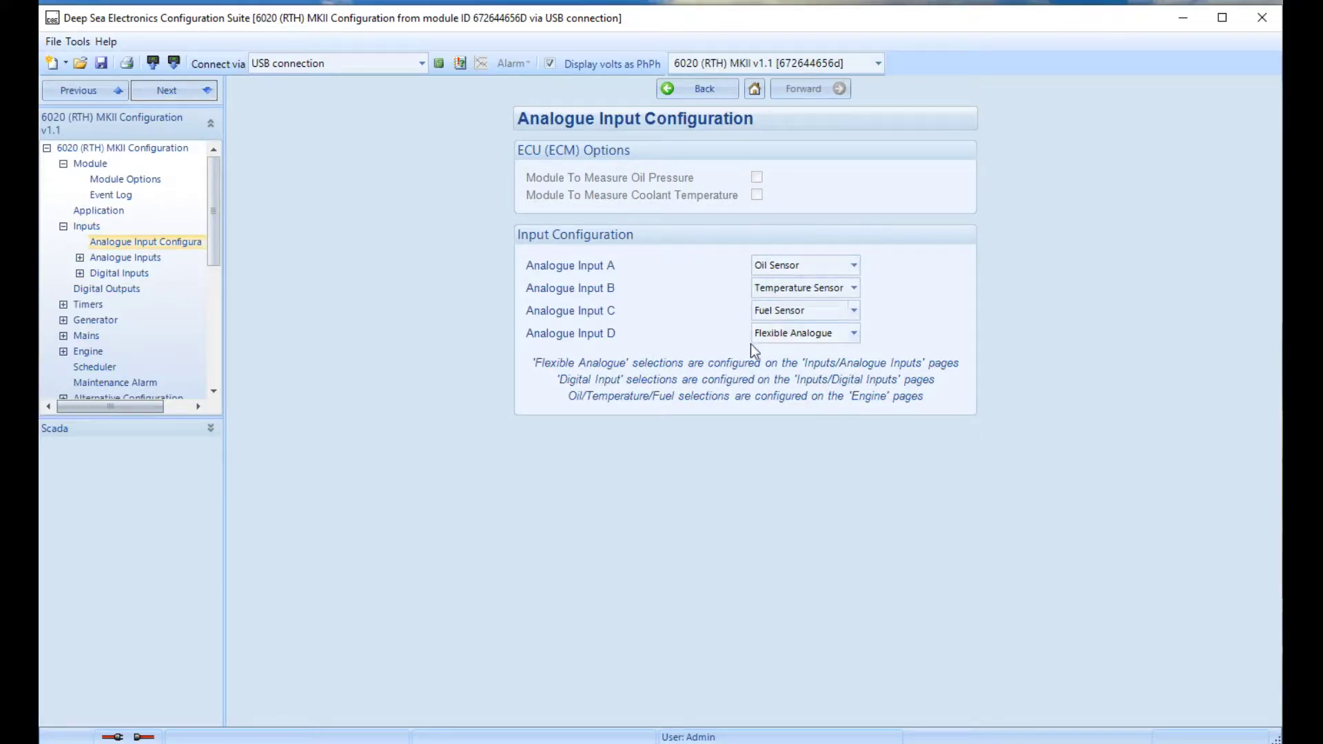
click(188, 96)
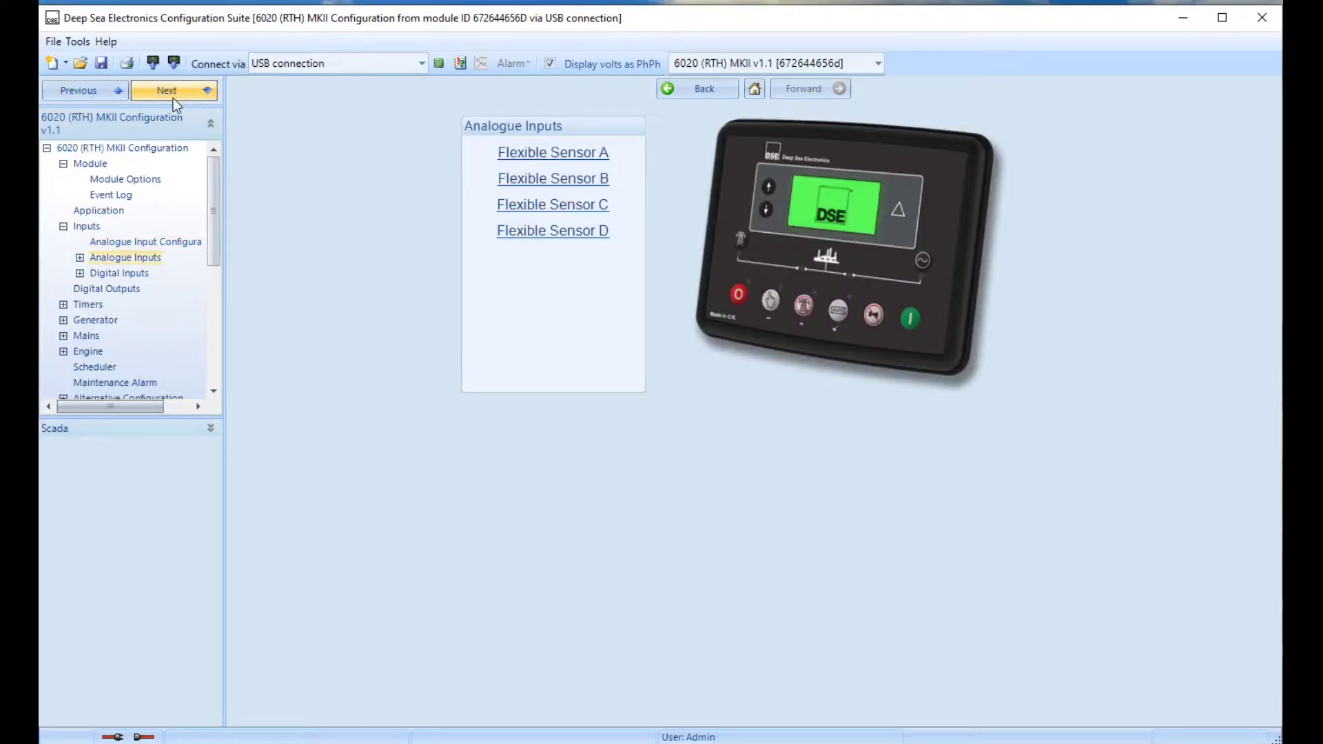
click(172, 98)
click(172, 98)
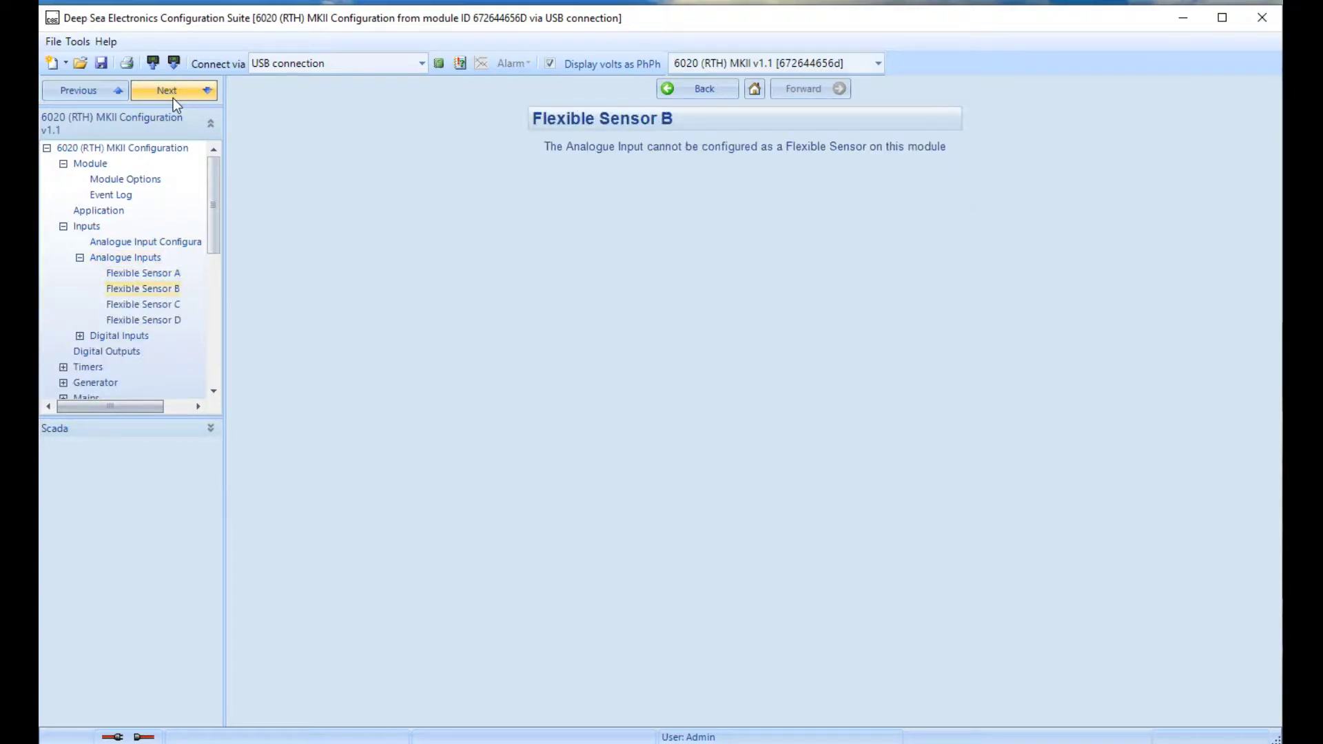
click(173, 98)
click(172, 97)
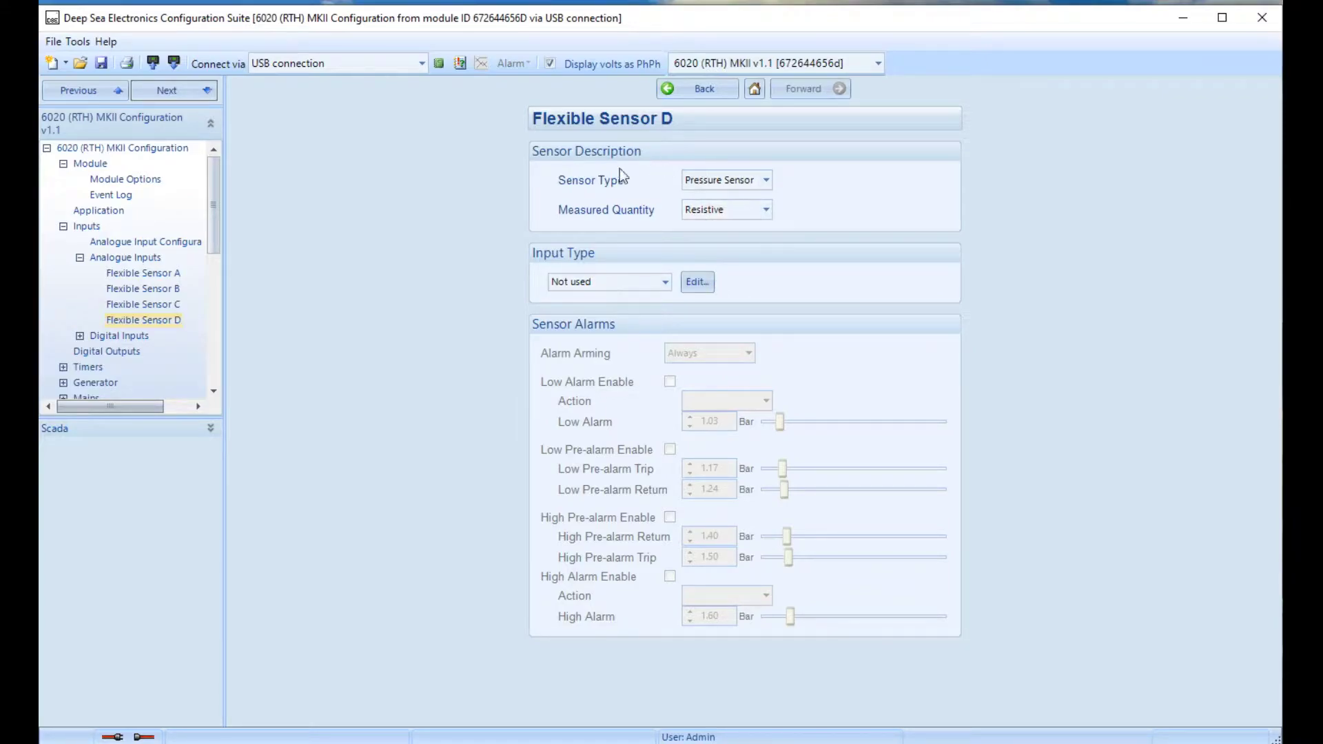
click(153, 96)
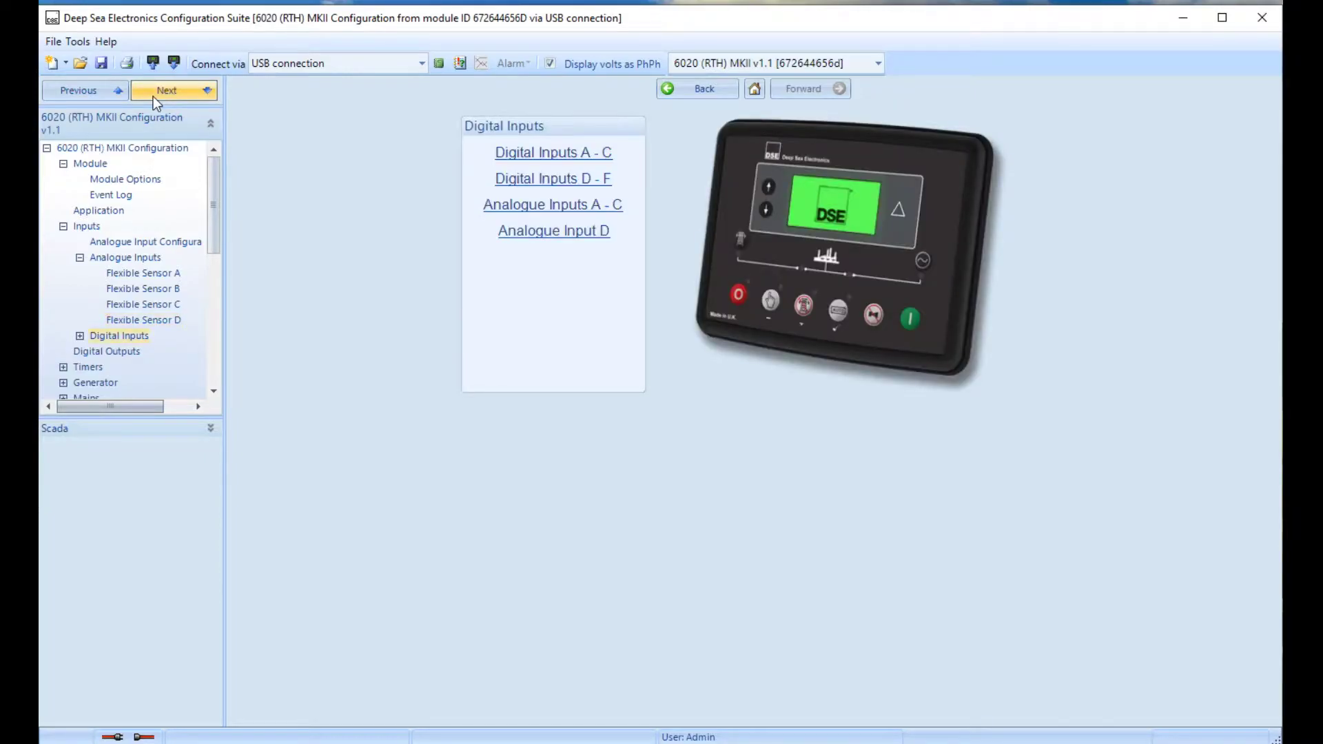
- Set digital input B to Remote Start Off Load and input C to Coolant Temperature Switch
click(153, 96)
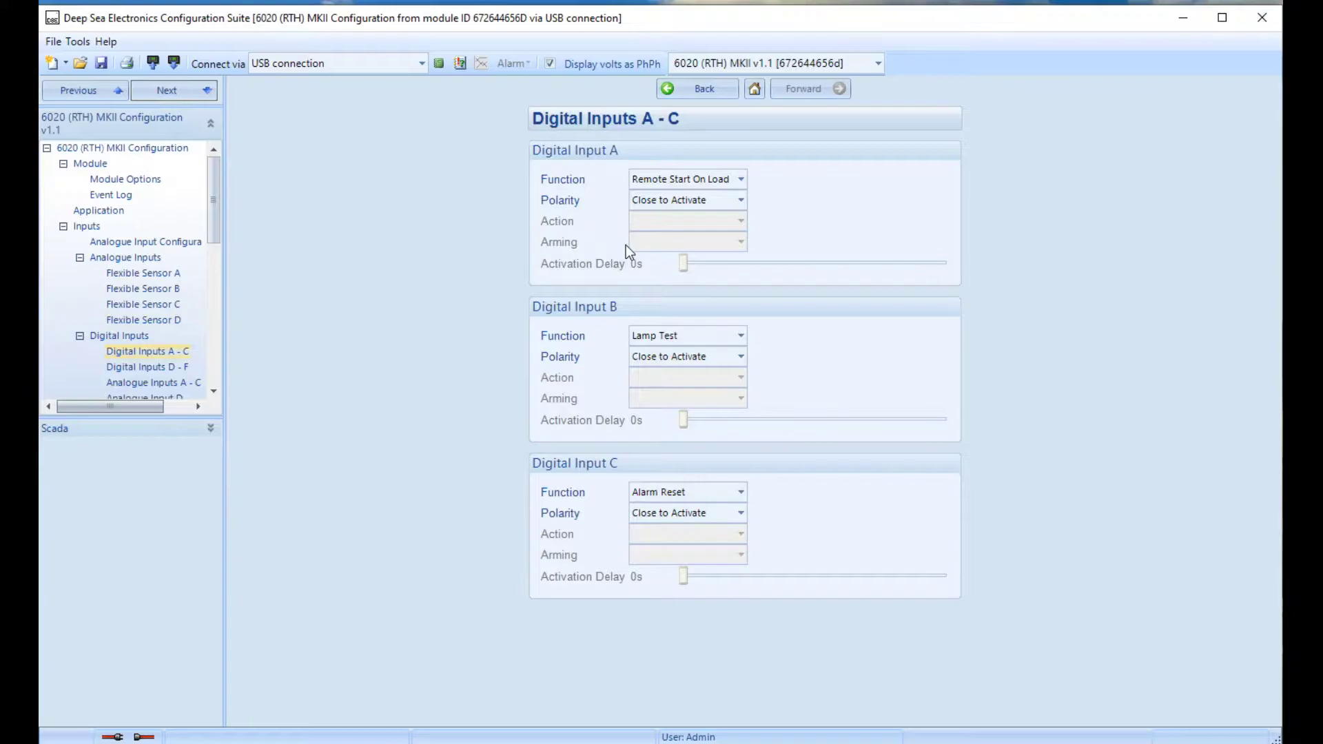
click(741, 337)
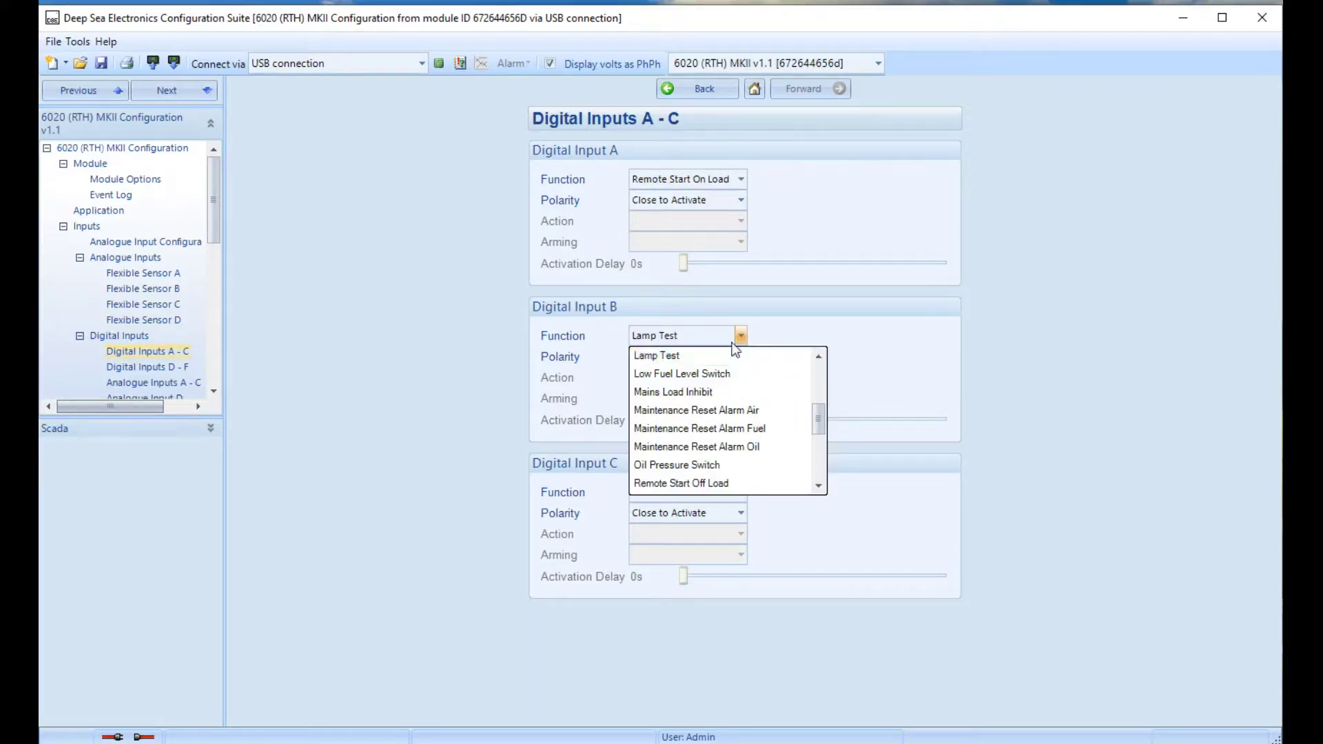
scroll(805, 386, down, 2)
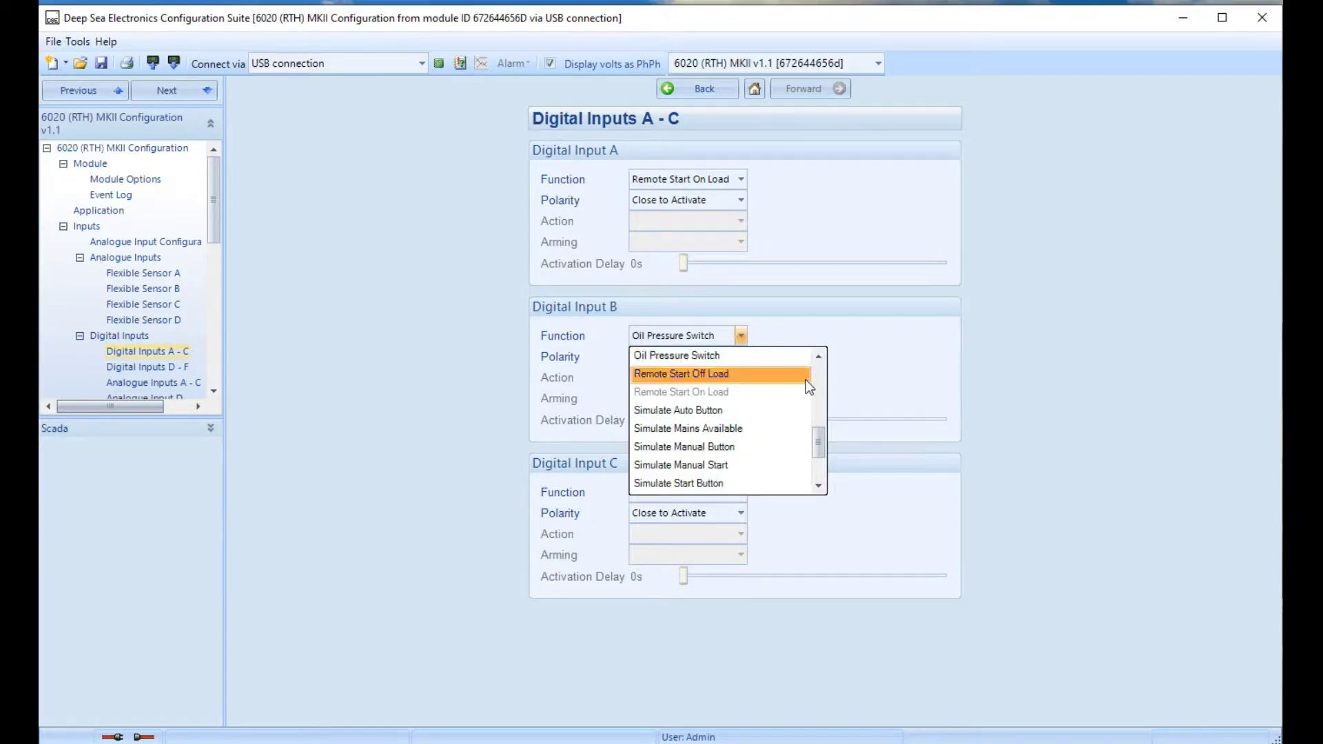
click(808, 386)
click(743, 492)
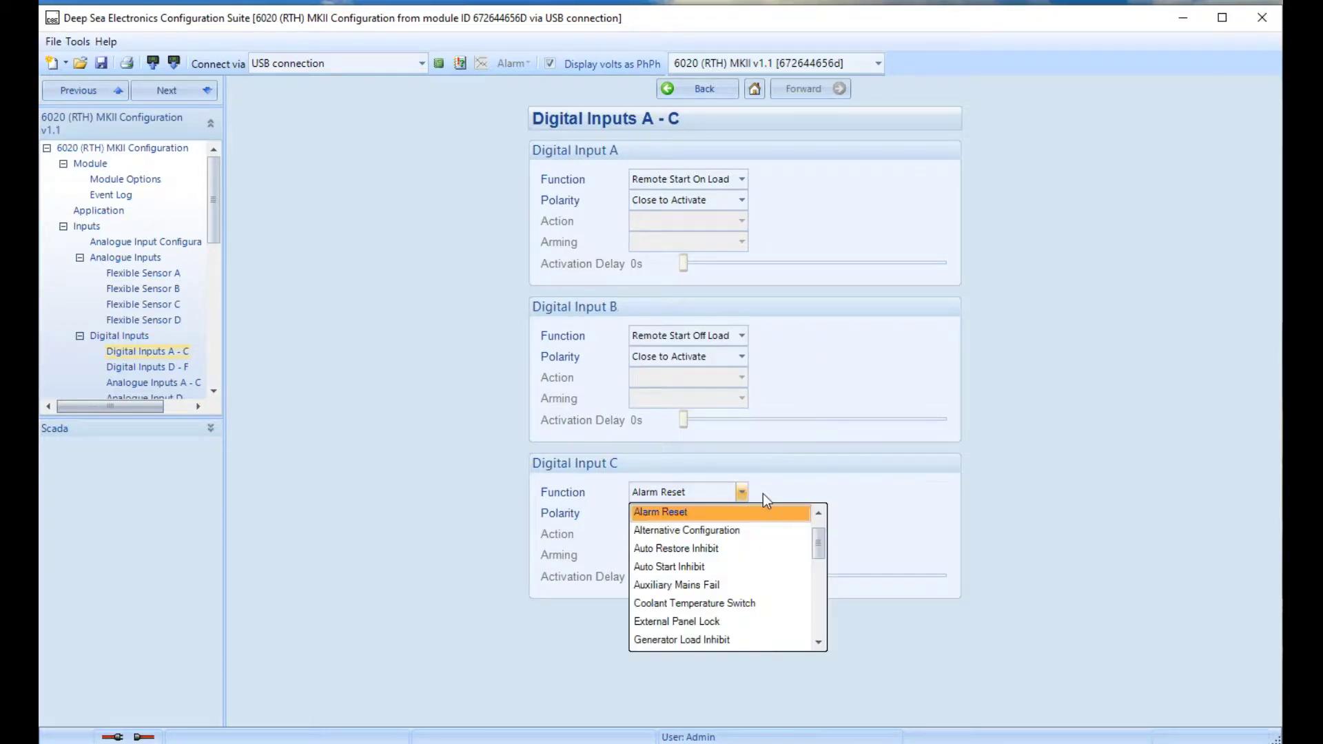
scroll(775, 512, down, 2)
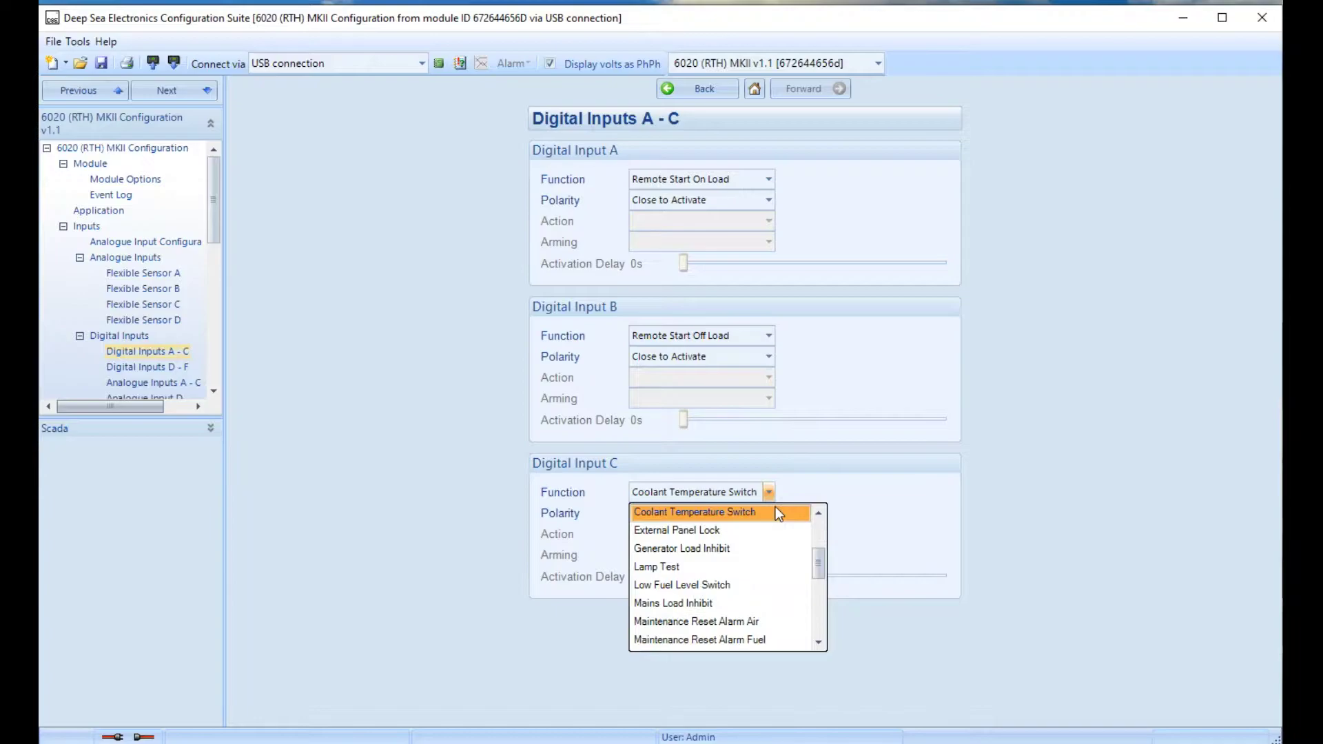
click(762, 513)
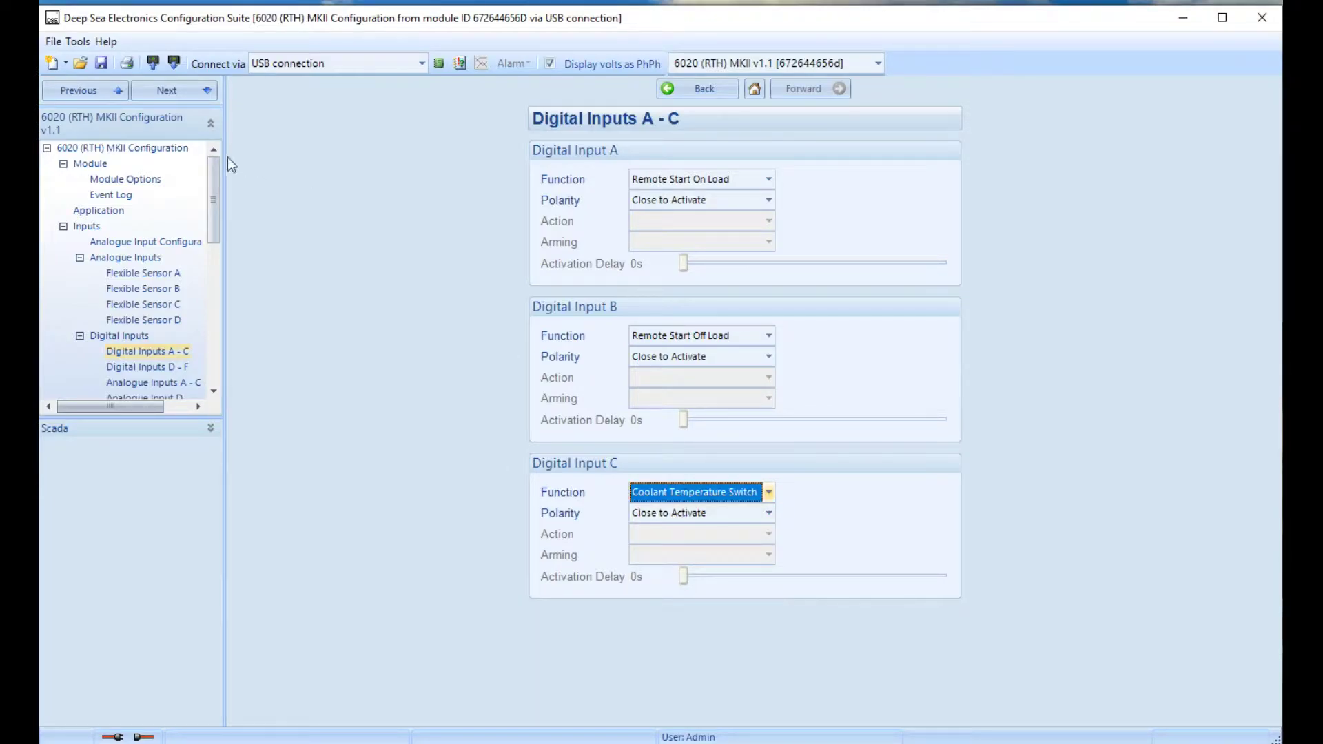
- Set the arming of digital inputs D, E and F to Never
click(167, 90)
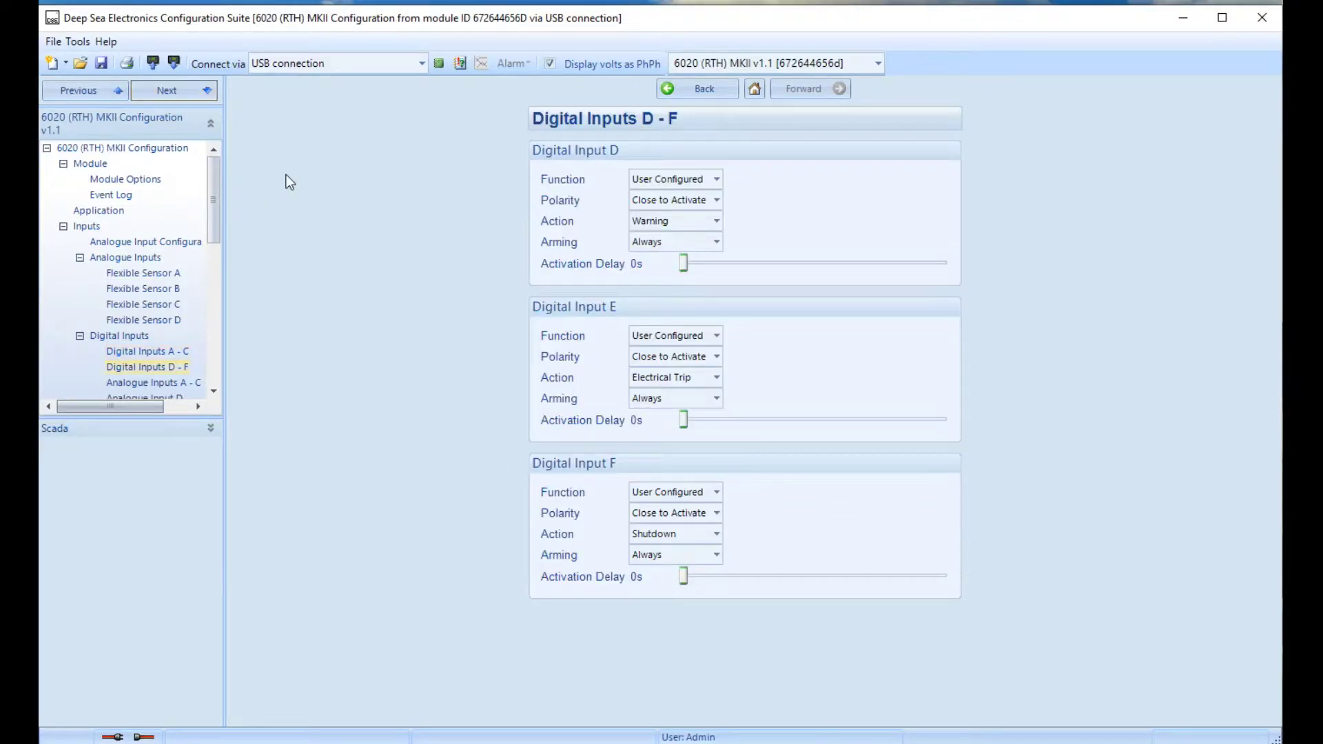
click(716, 242)
click(654, 316)
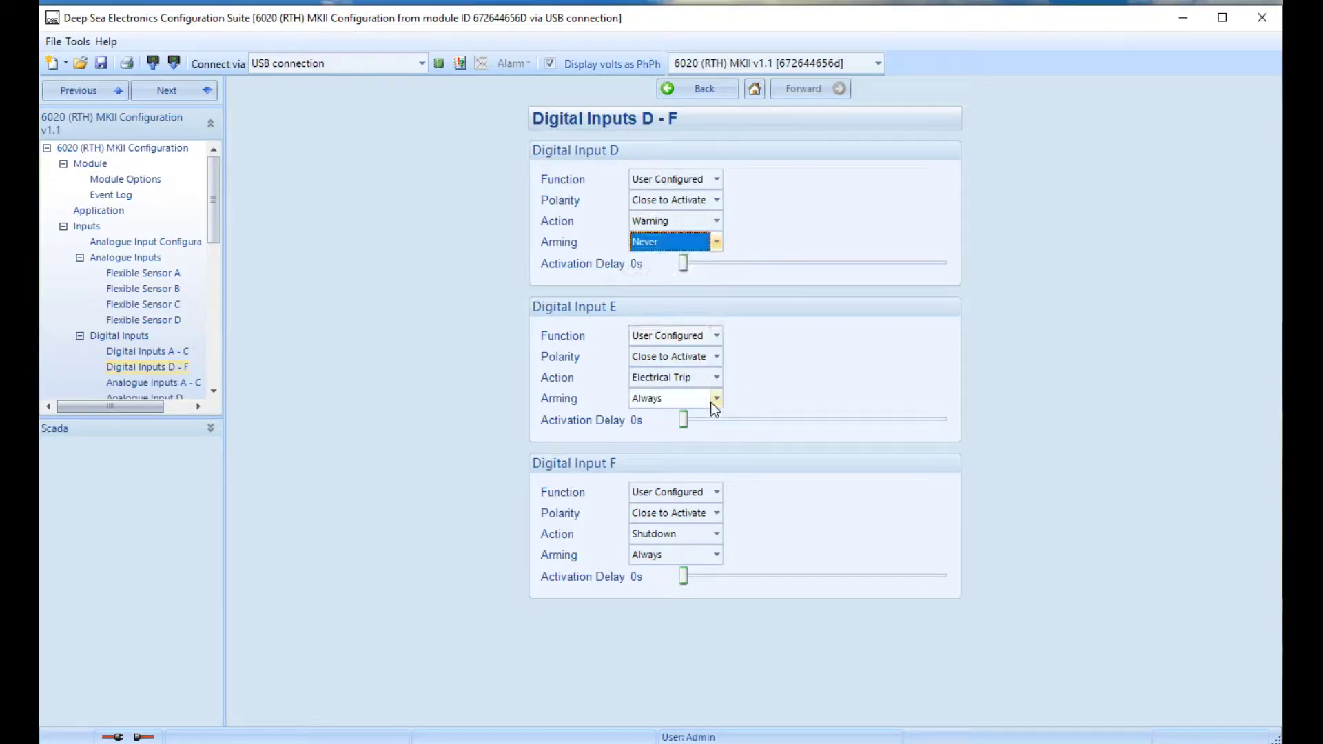
click(715, 399)
click(693, 473)
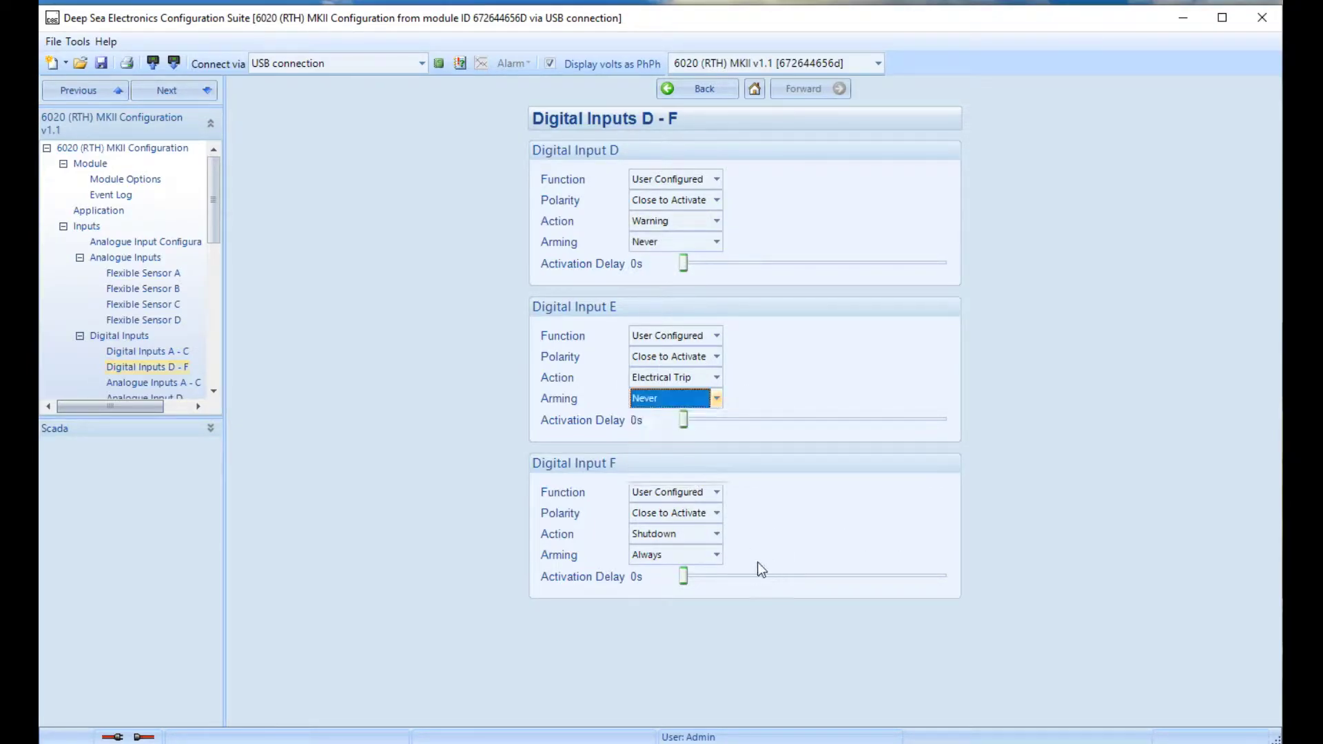
click(717, 554)
click(665, 628)
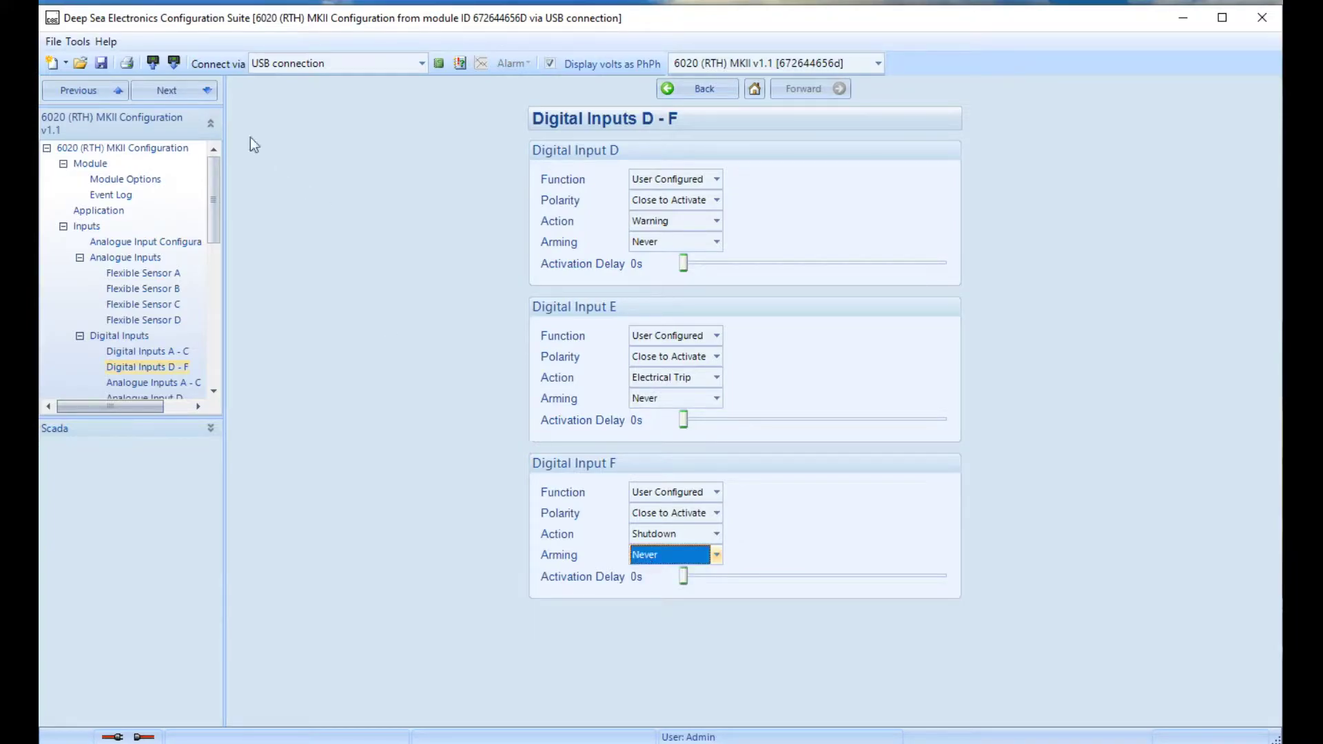
click(166, 90)
click(166, 90)
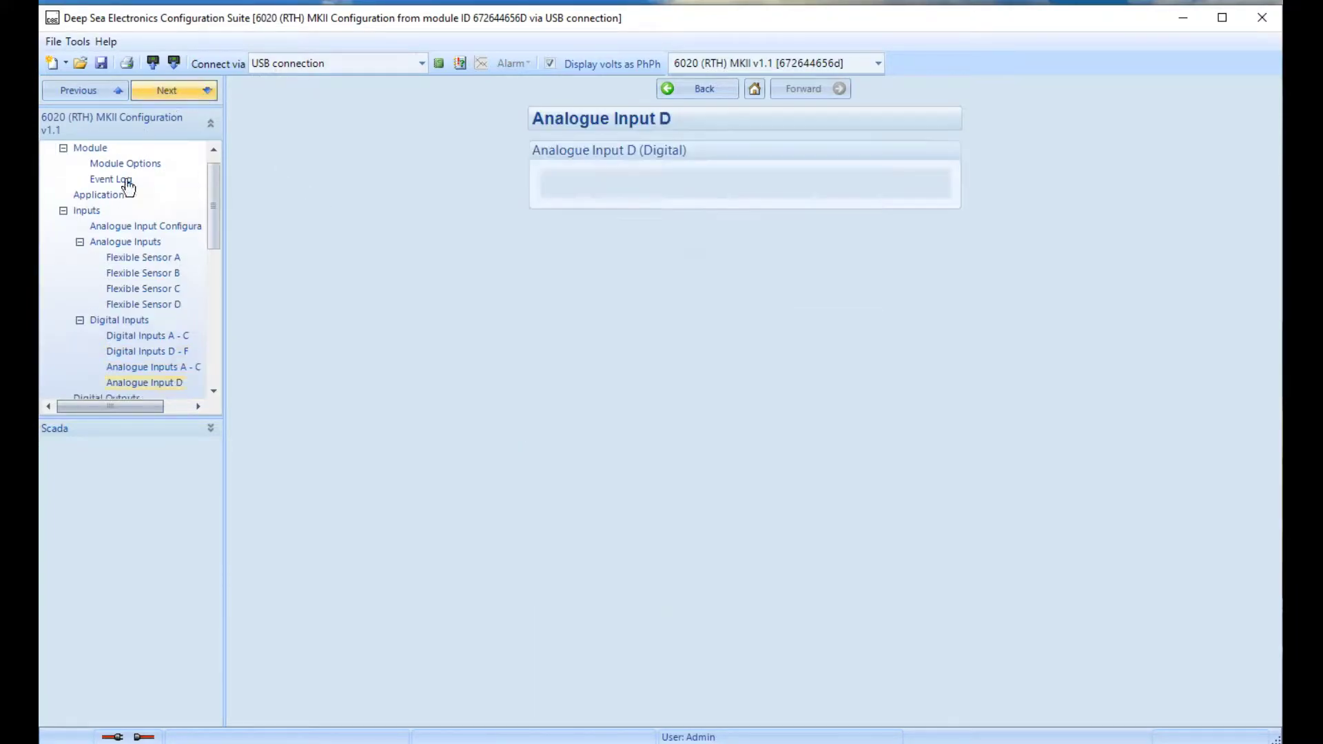
click(177, 90)
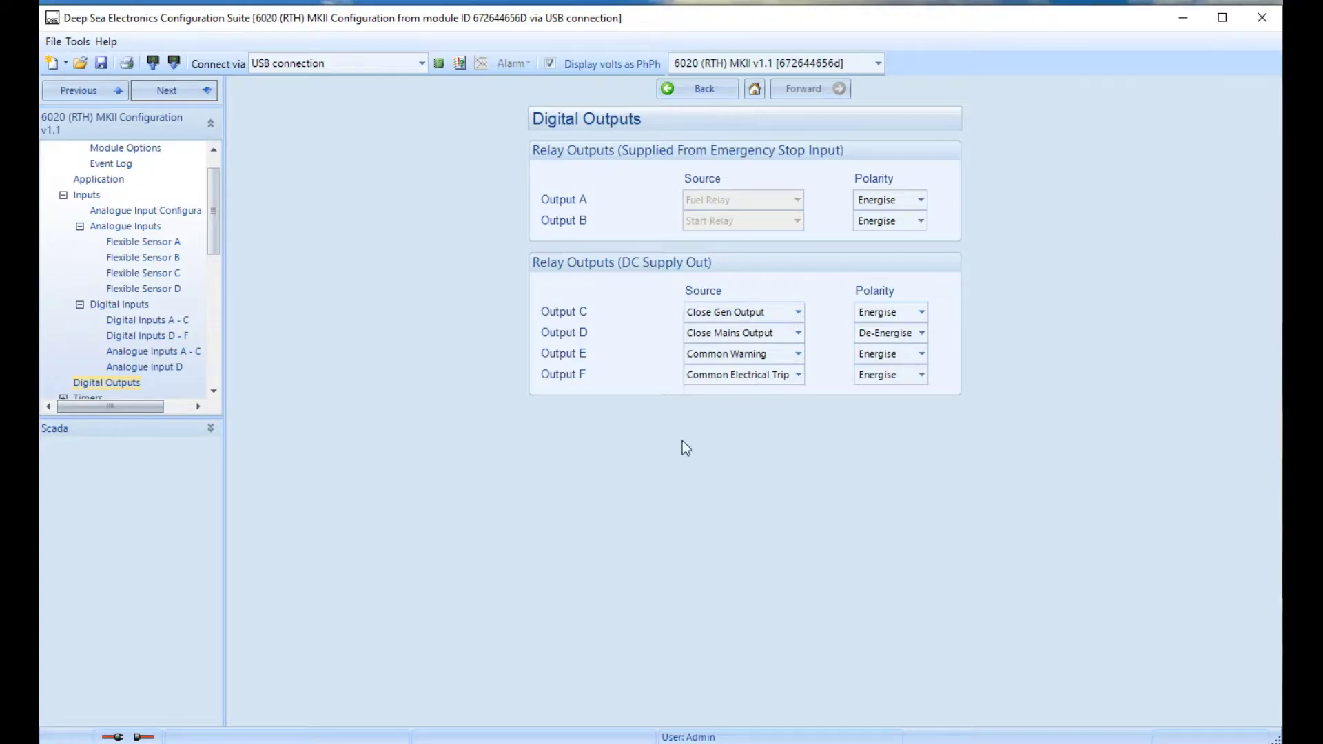
- Make Common Alarm the source for digital output C
click(779, 308)
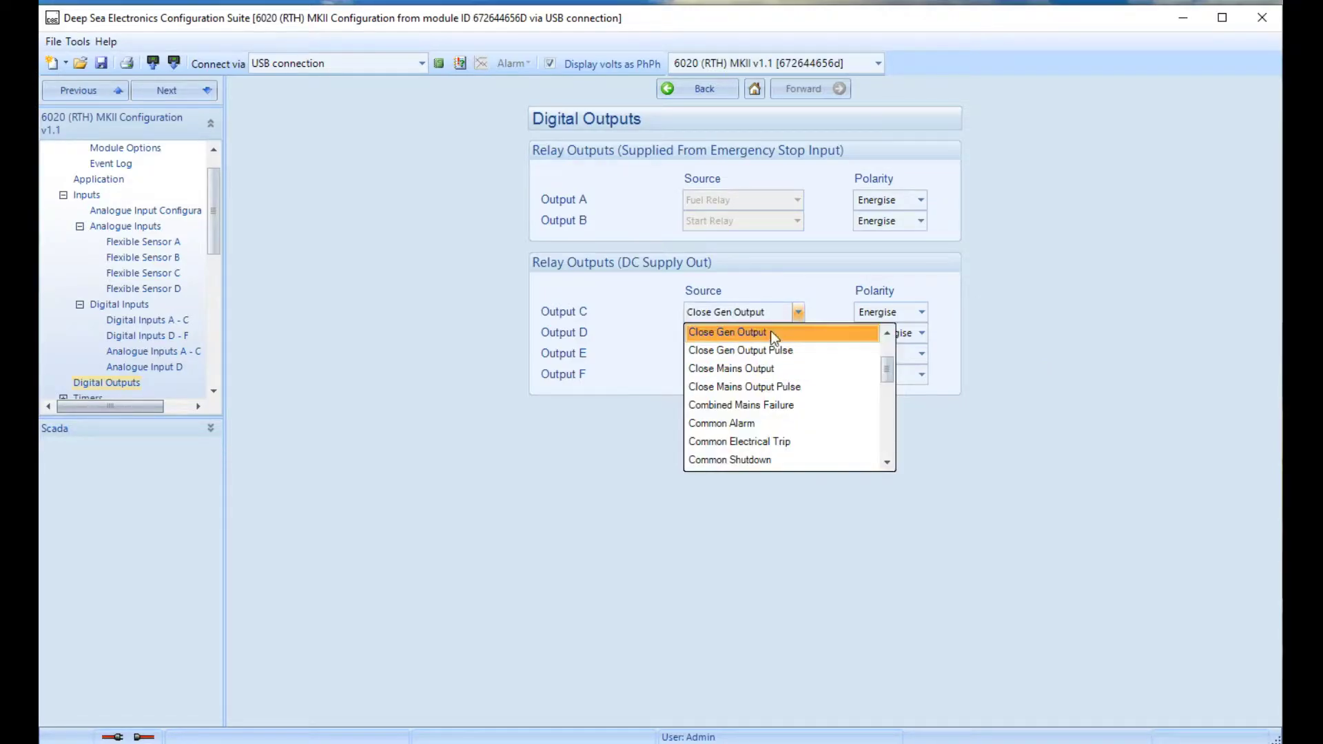
click(773, 327)
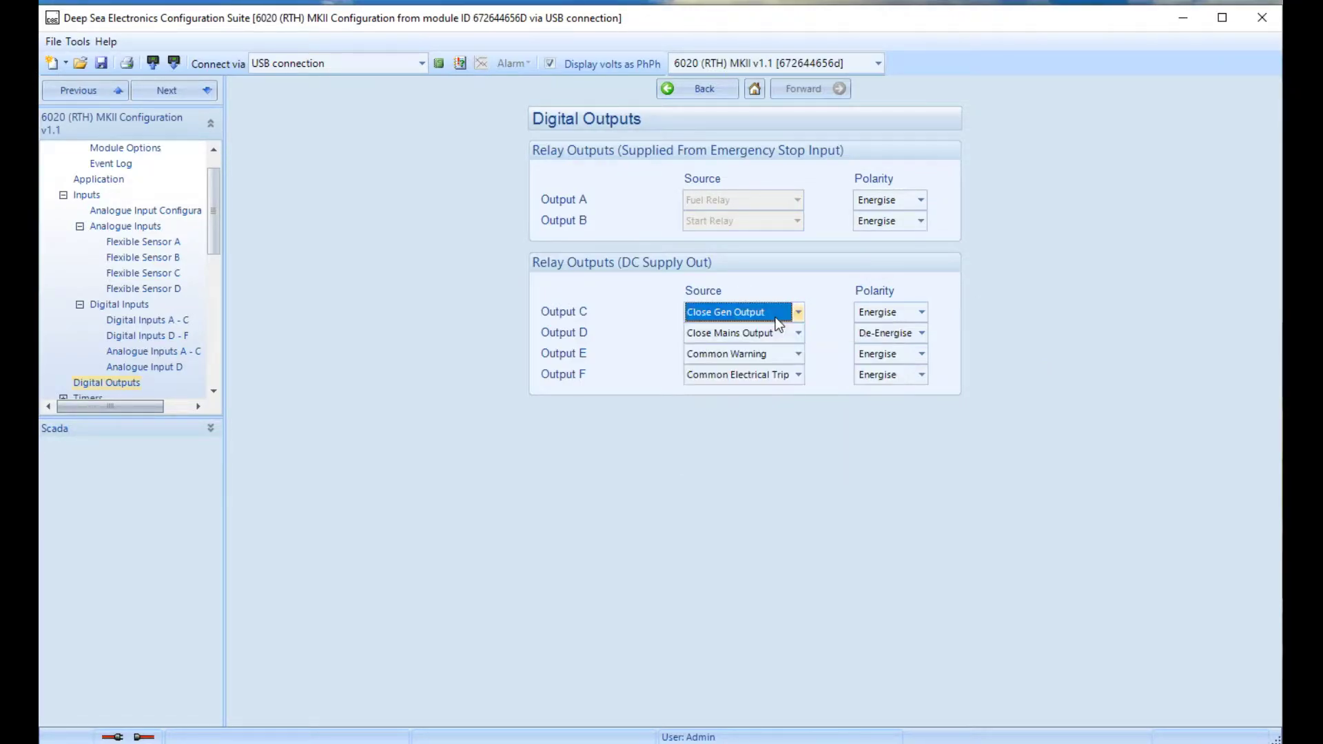
scroll(775, 317, down, 1)
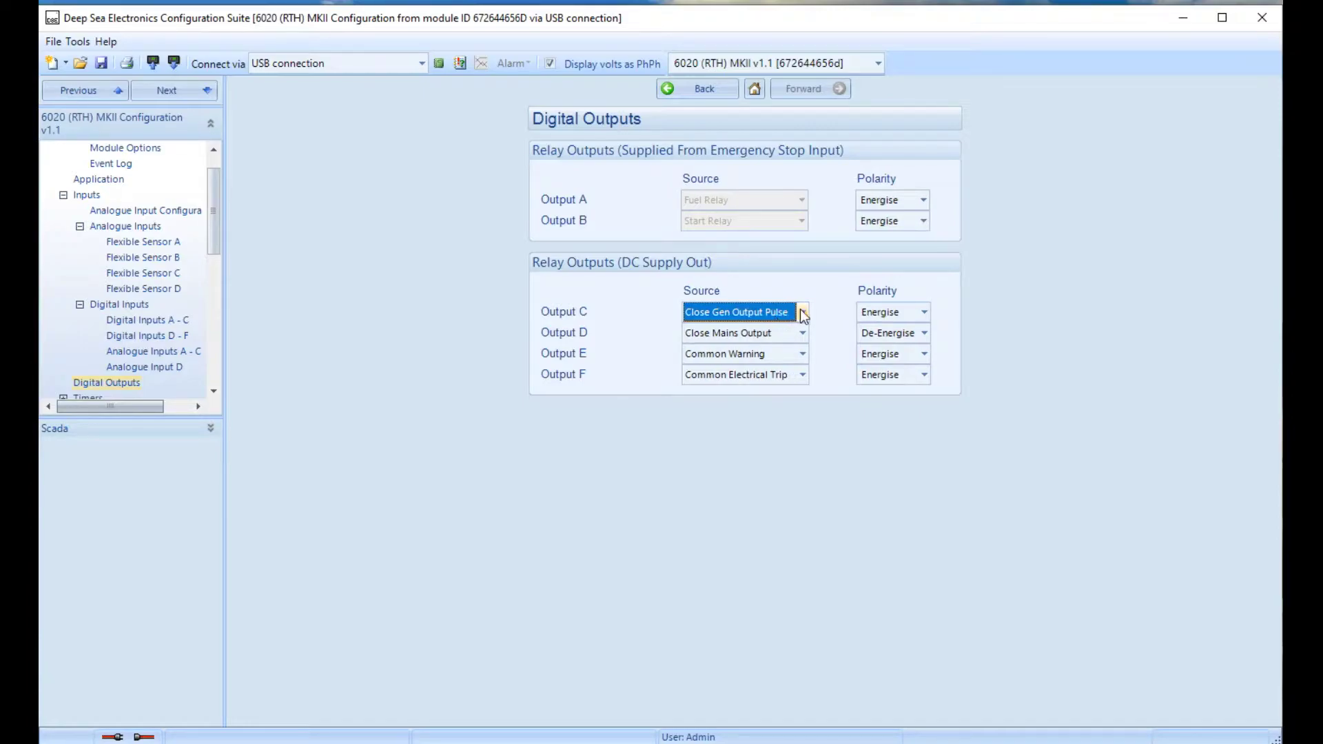
click(804, 314)
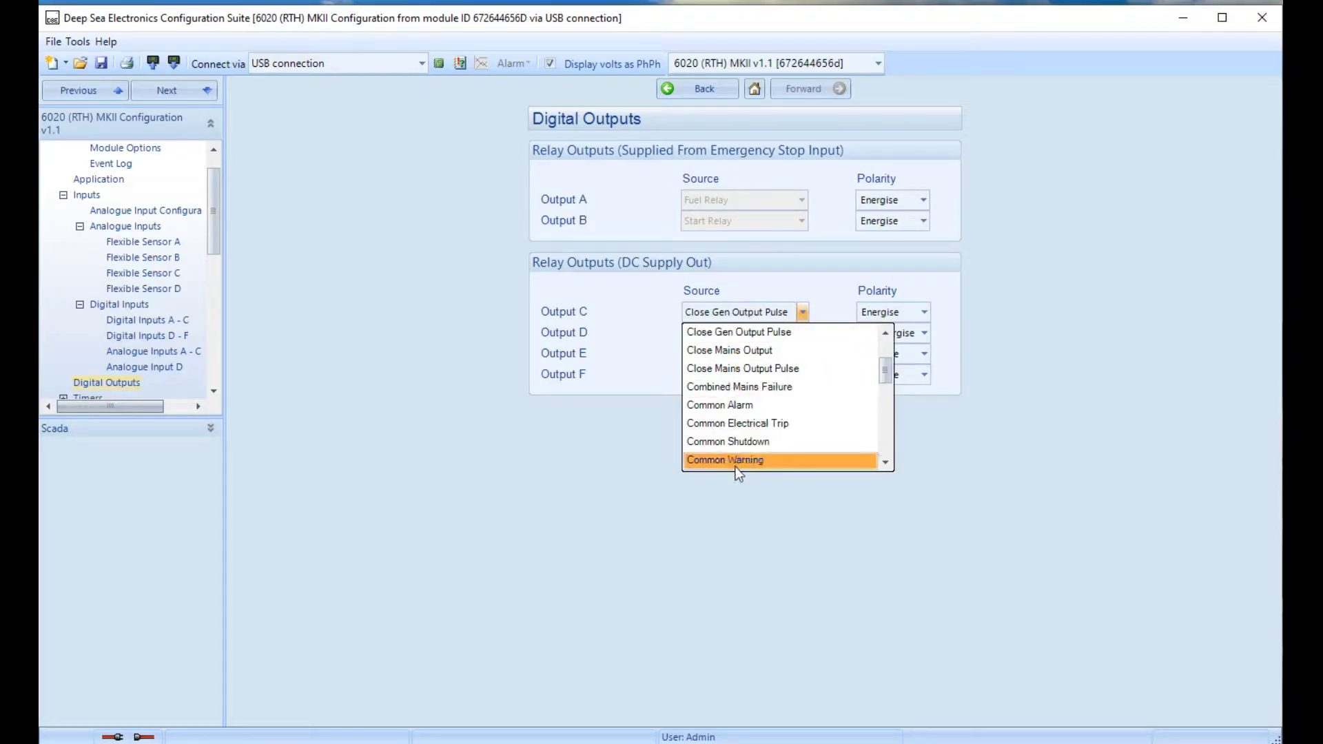
drag(888, 378, 887, 375)
click(775, 388)
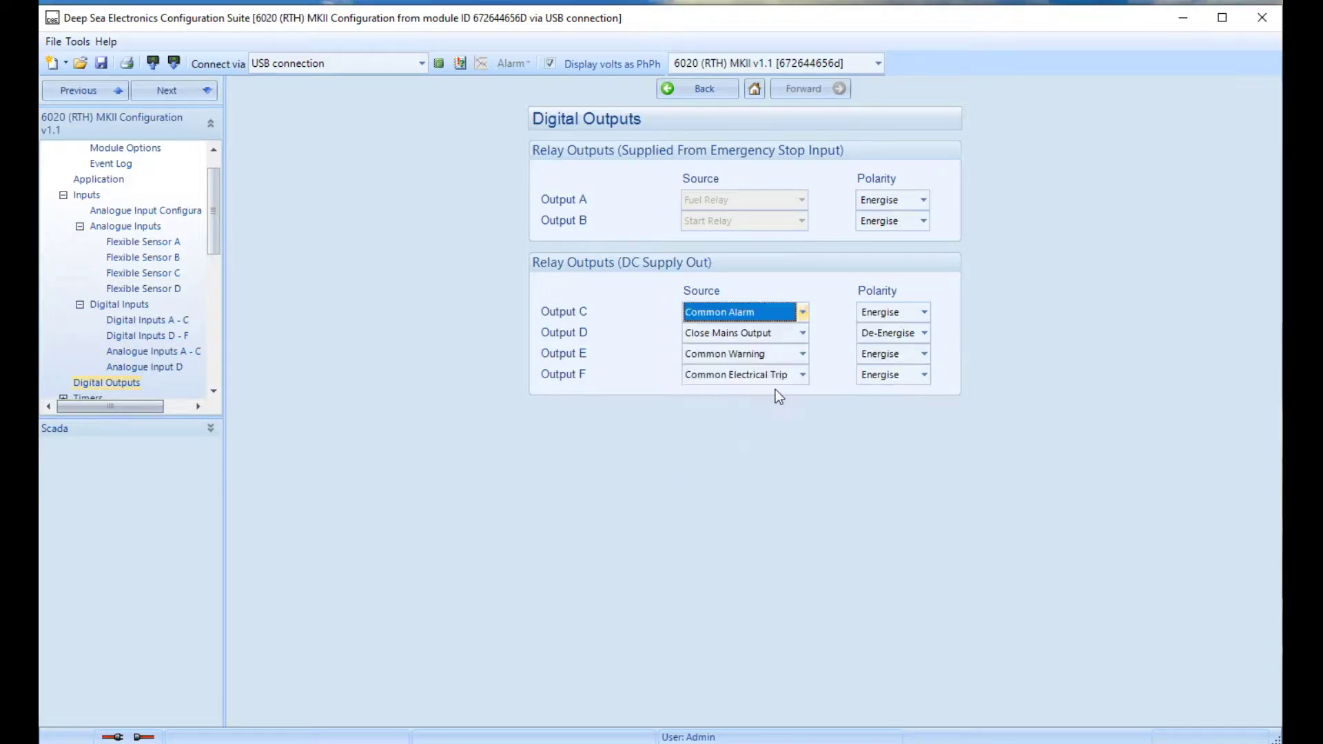
- Set Output D polarity to Energise and its source to Close Gen Output
click(923, 332)
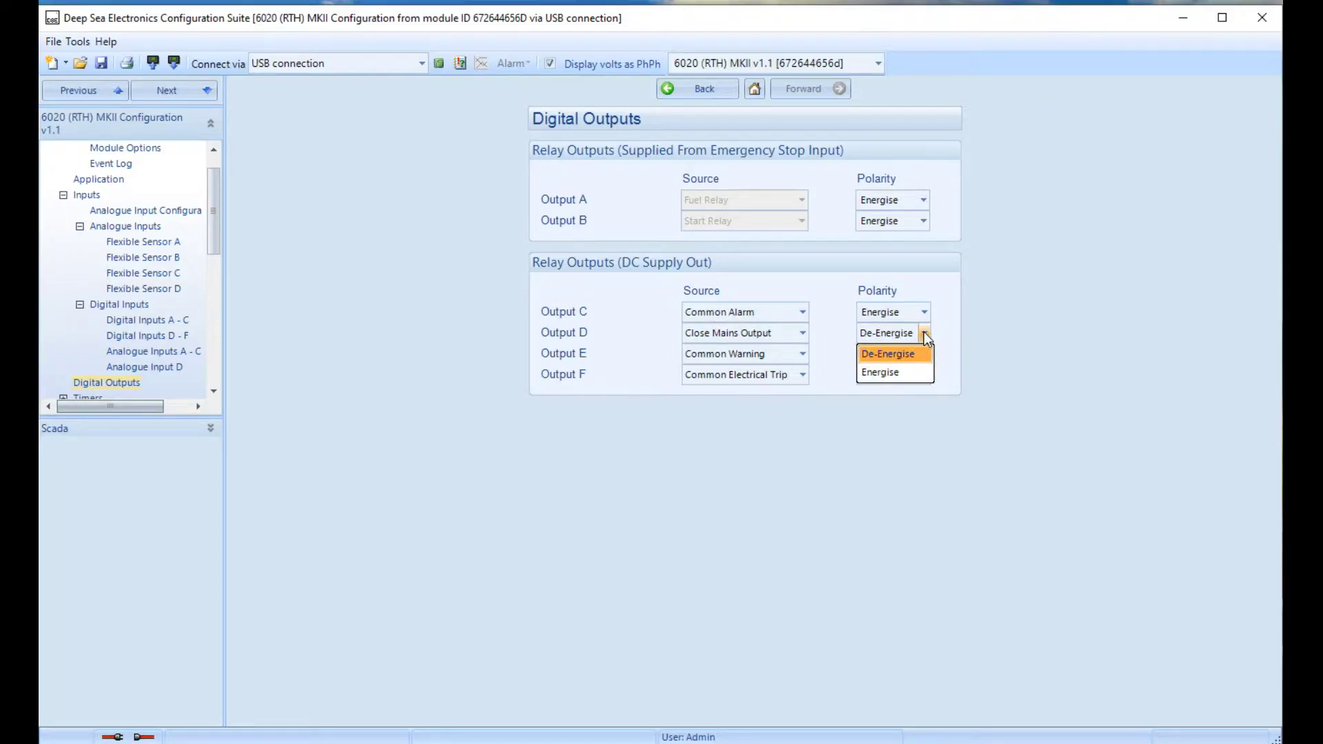
click(922, 368)
click(802, 332)
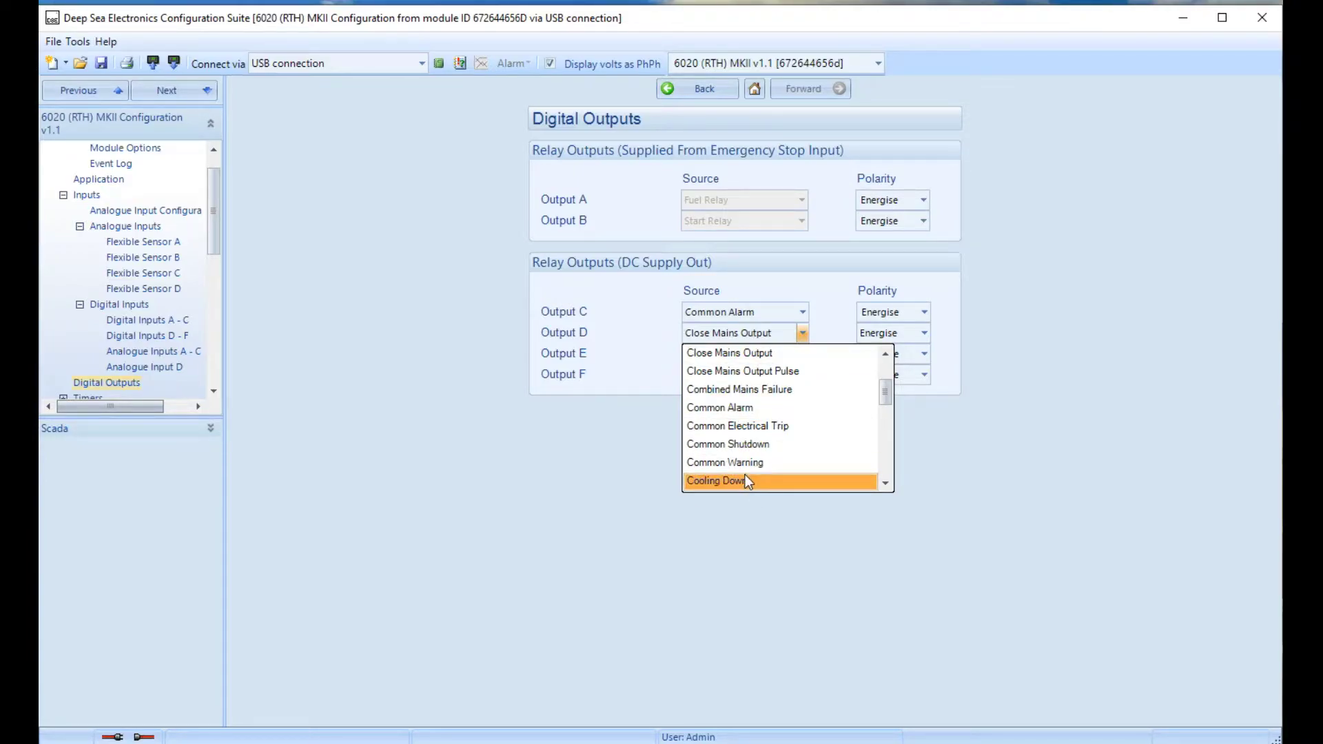
key(g)
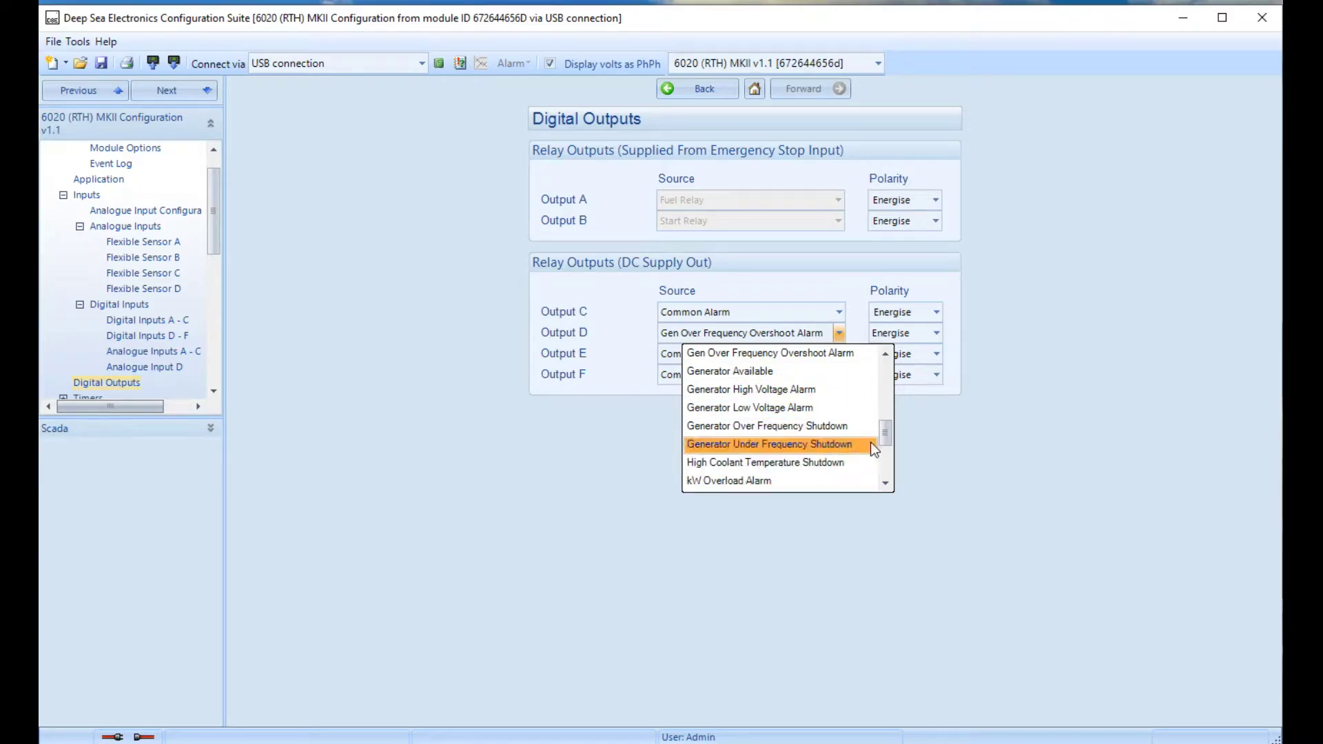
key(Home)
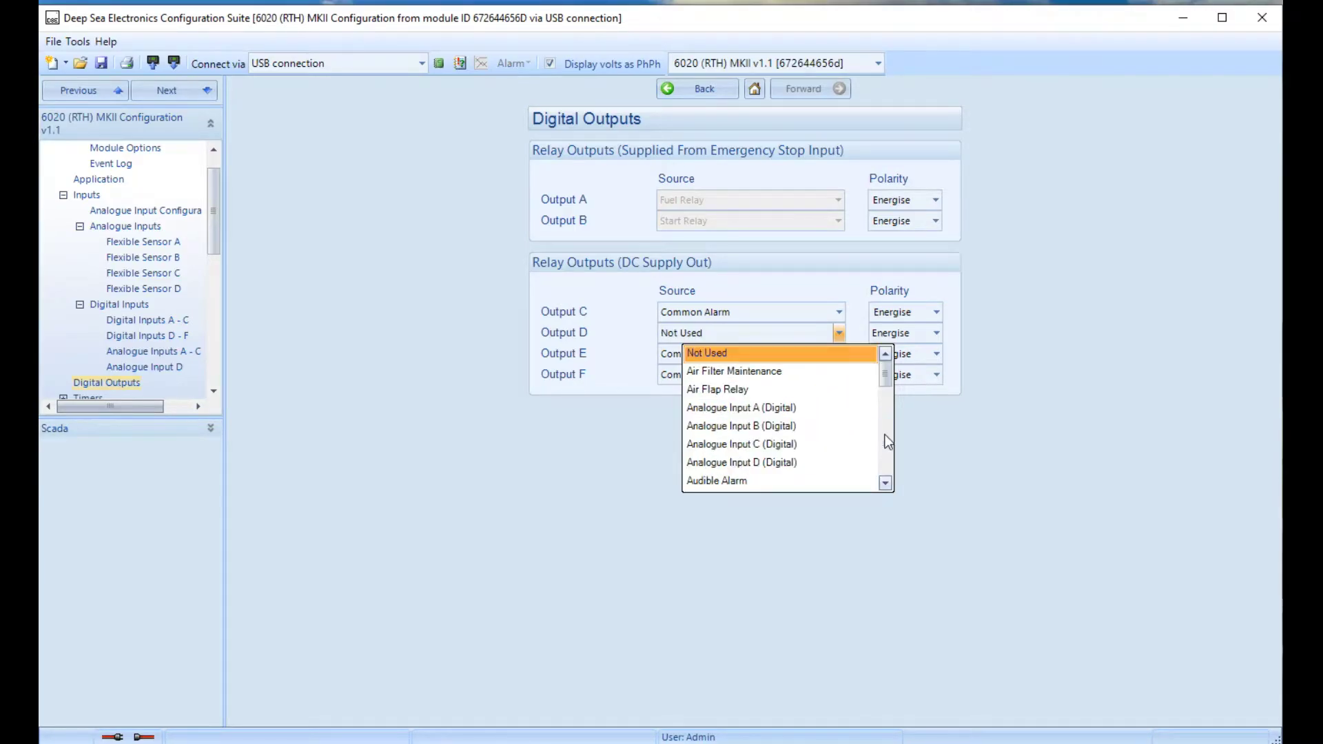
key(Down)
key(Down)
key(Down)
key(Down)
key(Down)
key(Down)
key(Down)
key(Down)
key(Down)
key(Down)
key(Down)
key(Down)
key(Down)
key(Down)
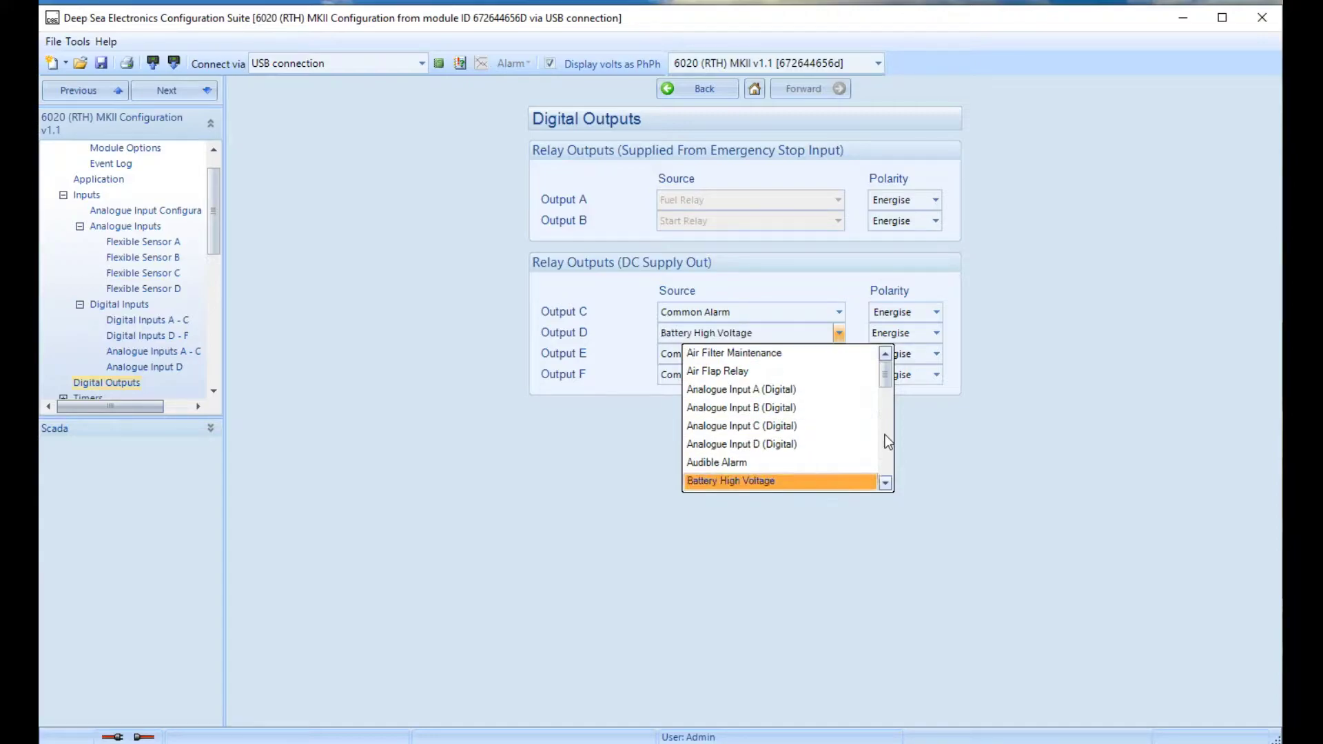
key(Down)
key(Down)
key(Down)
key(Down)
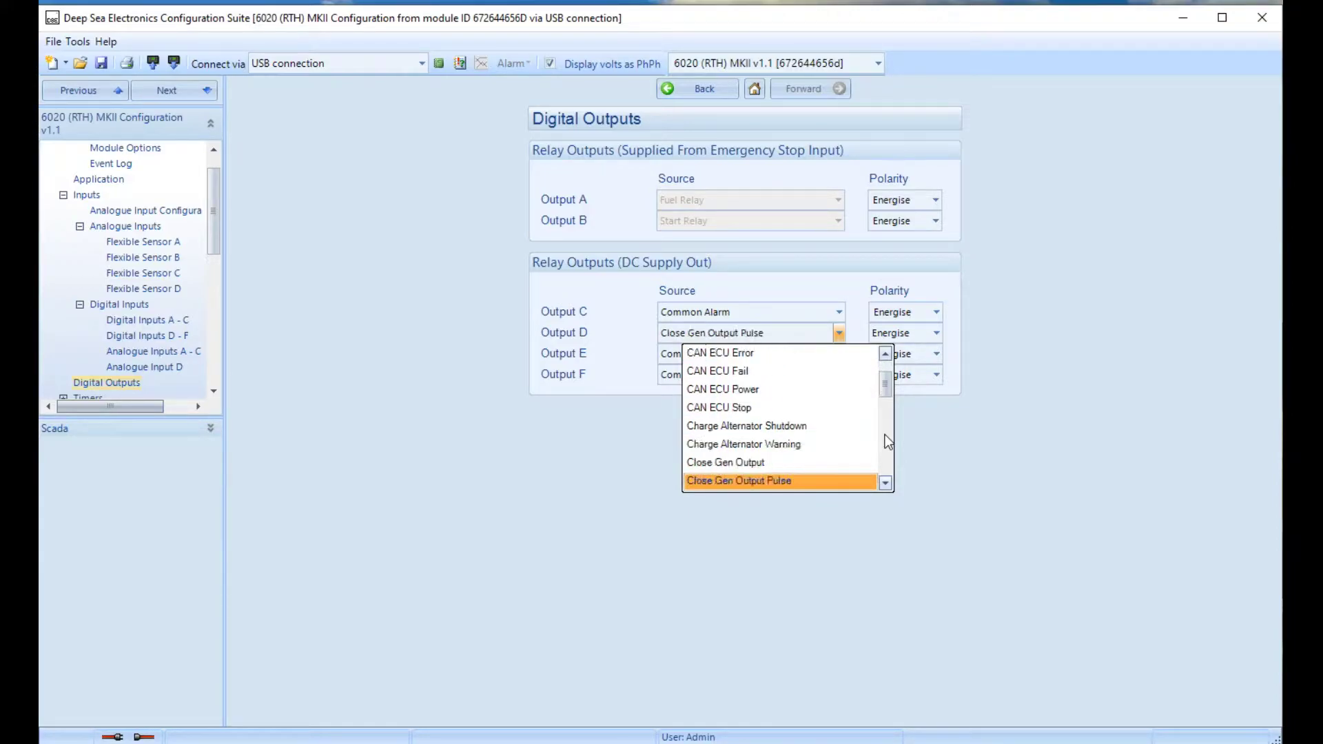
key(Up)
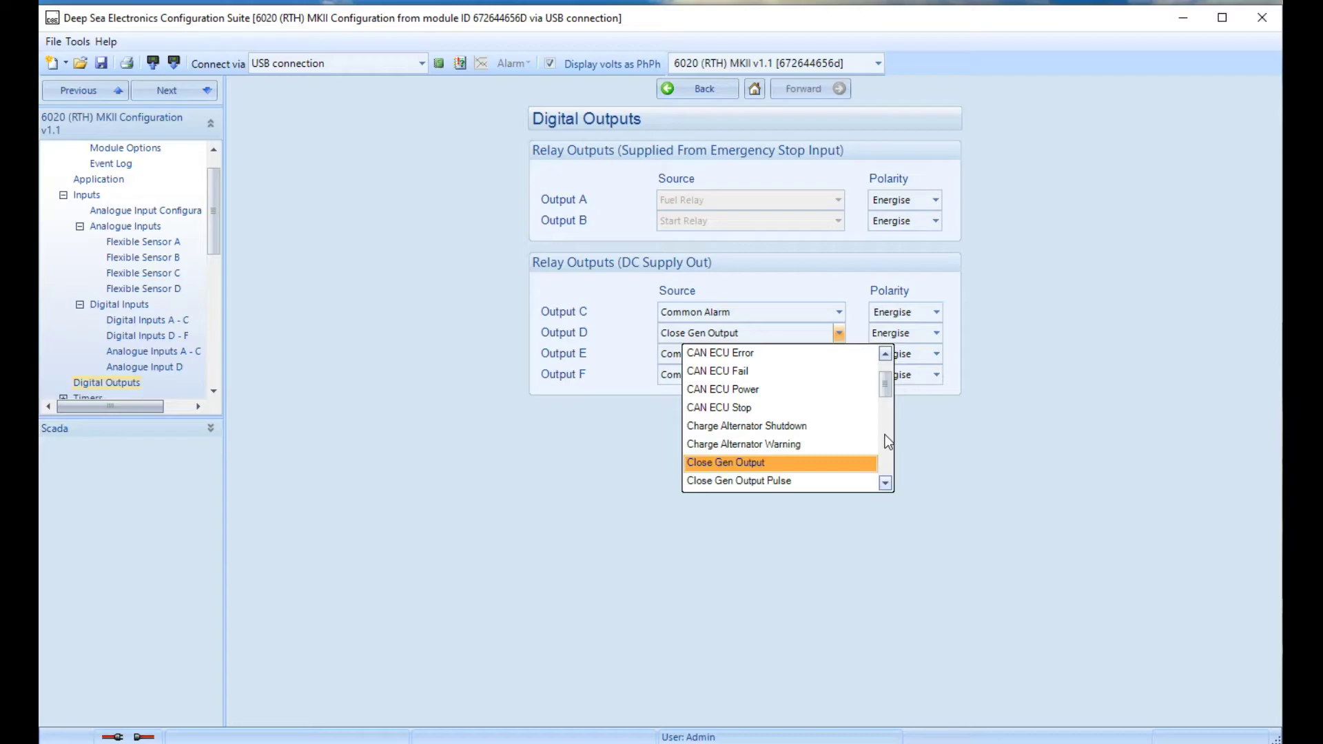
click(750, 462)
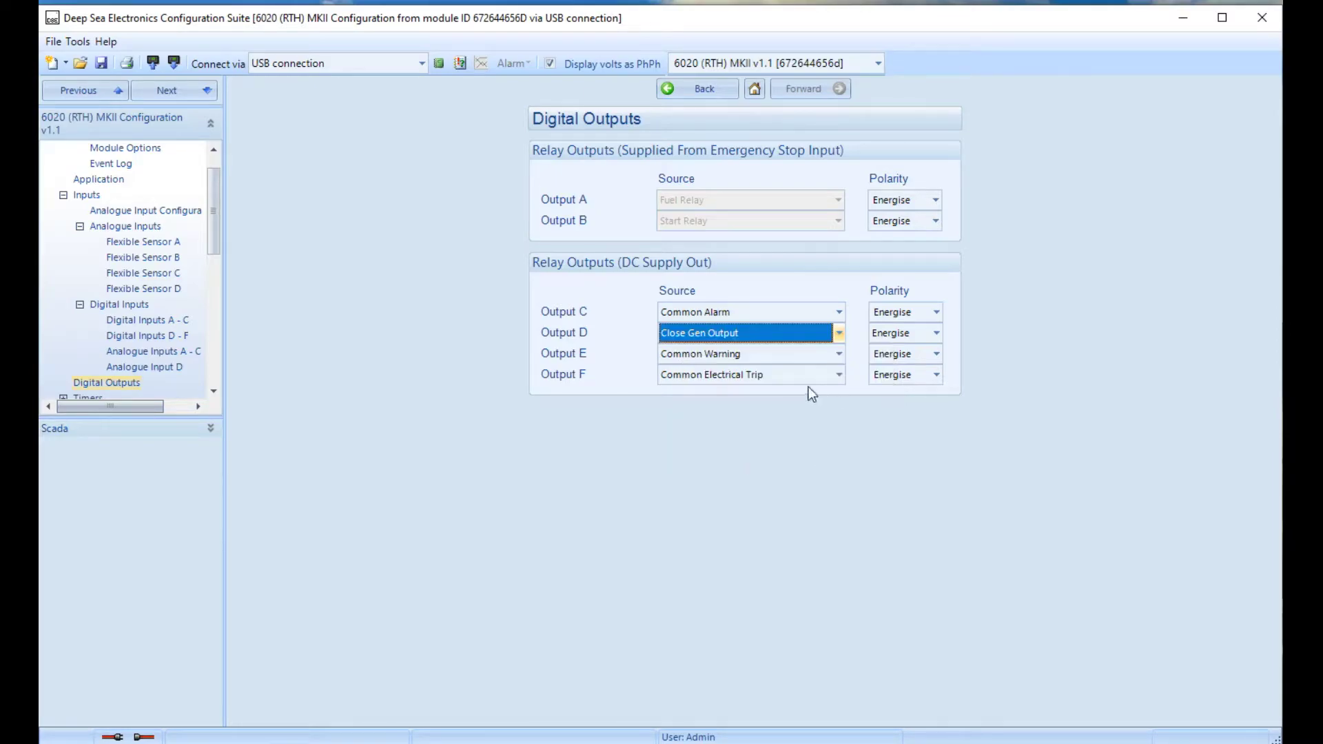
- Assign Close Mains Output as the source for Output E
click(783, 354)
key(m)
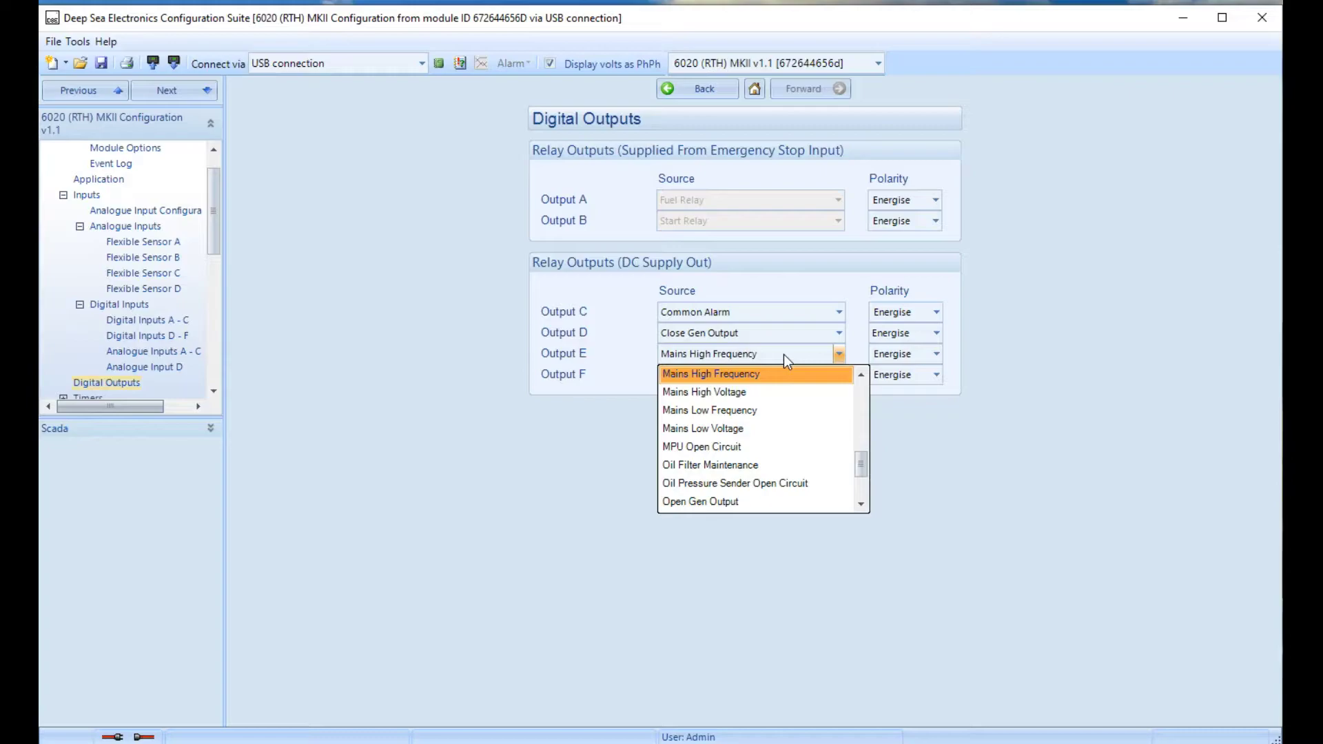
key(c)
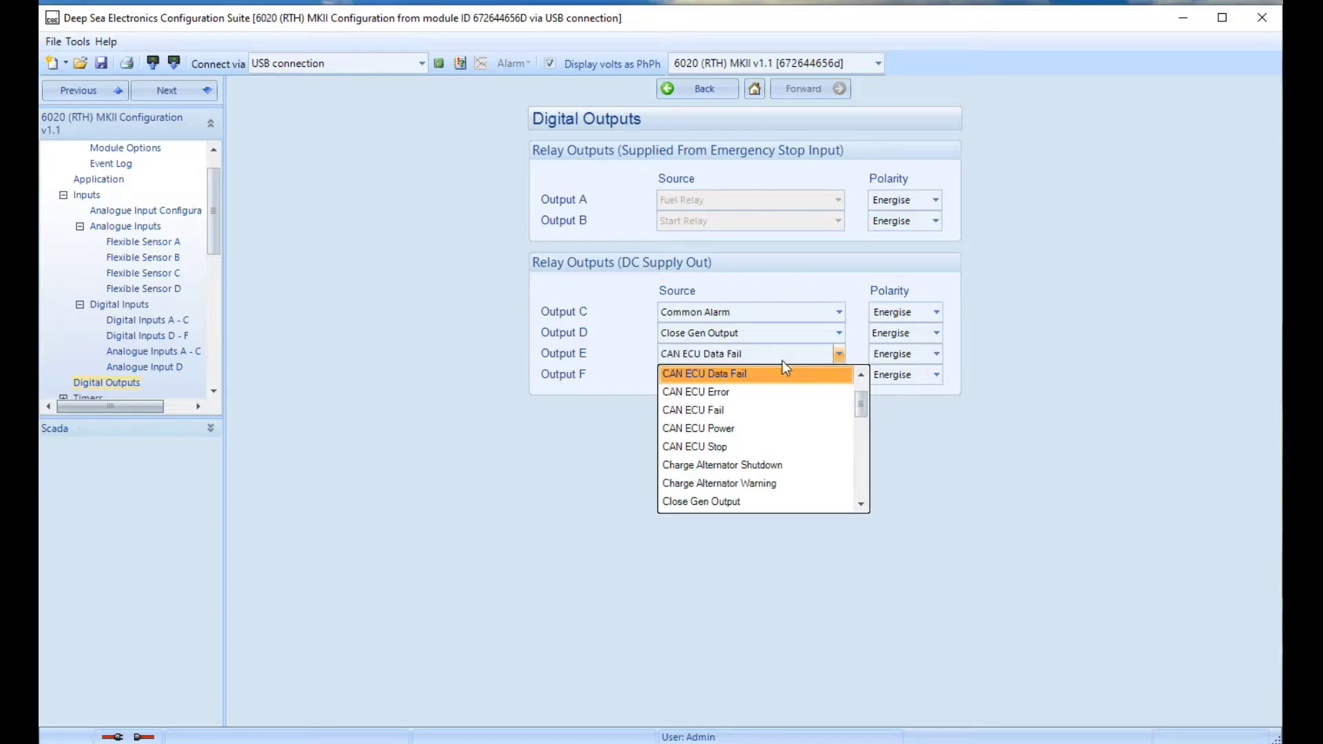
scroll(763, 485, down, 2)
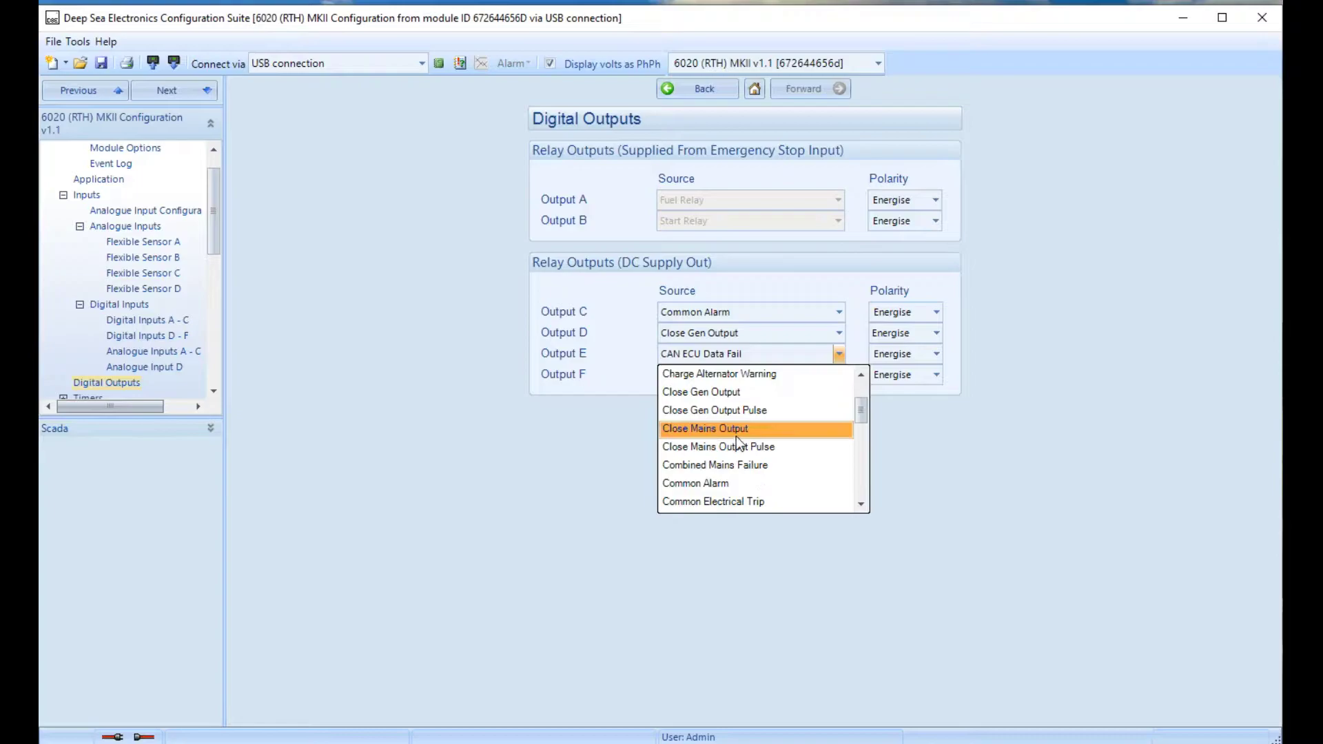
scroll(736, 436, down, 2)
scroll(736, 436, down, 12)
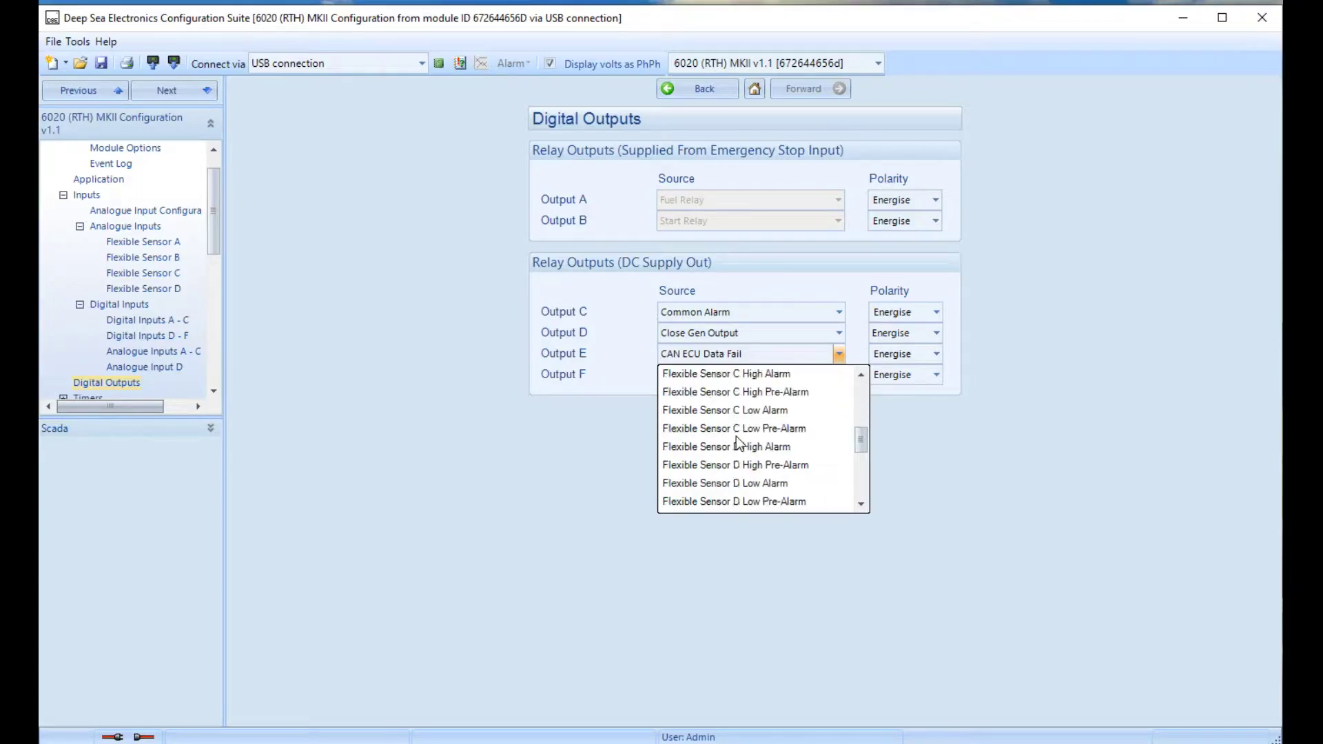
scroll(737, 441, down, 3)
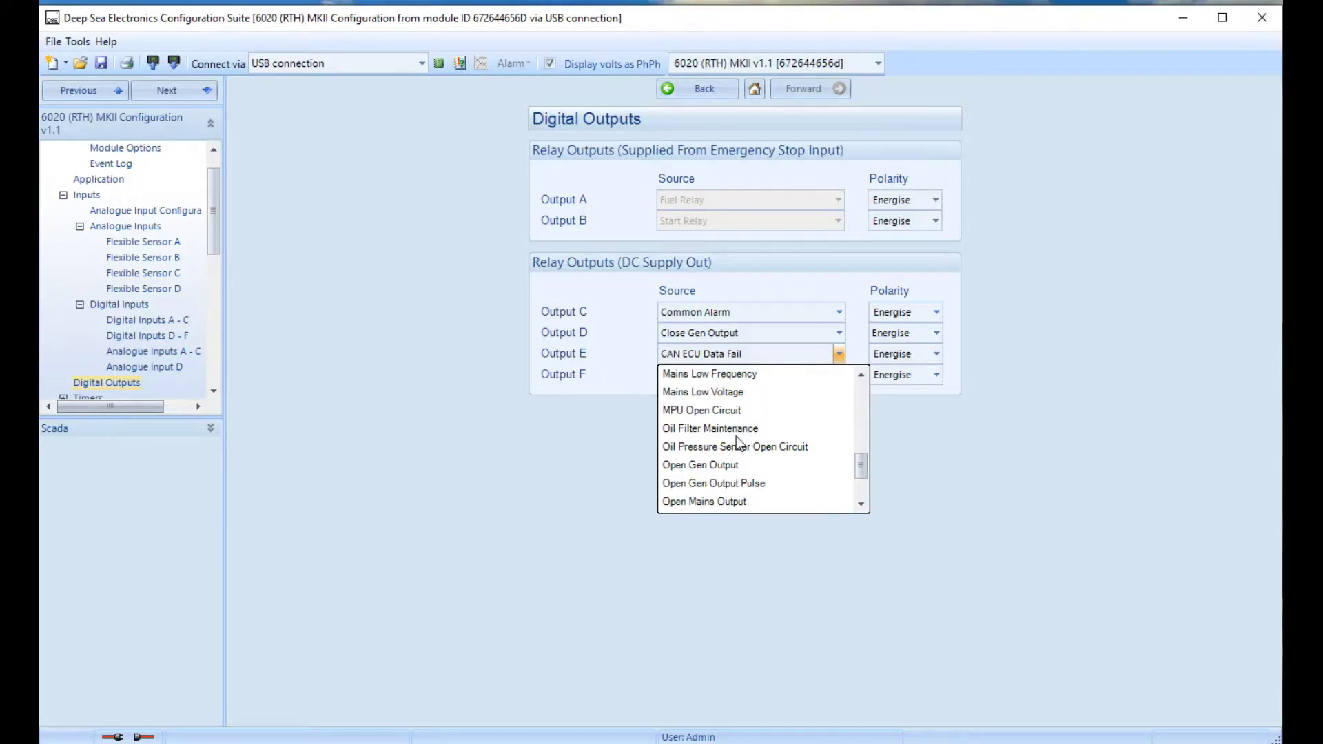
scroll(736, 438, down, 3)
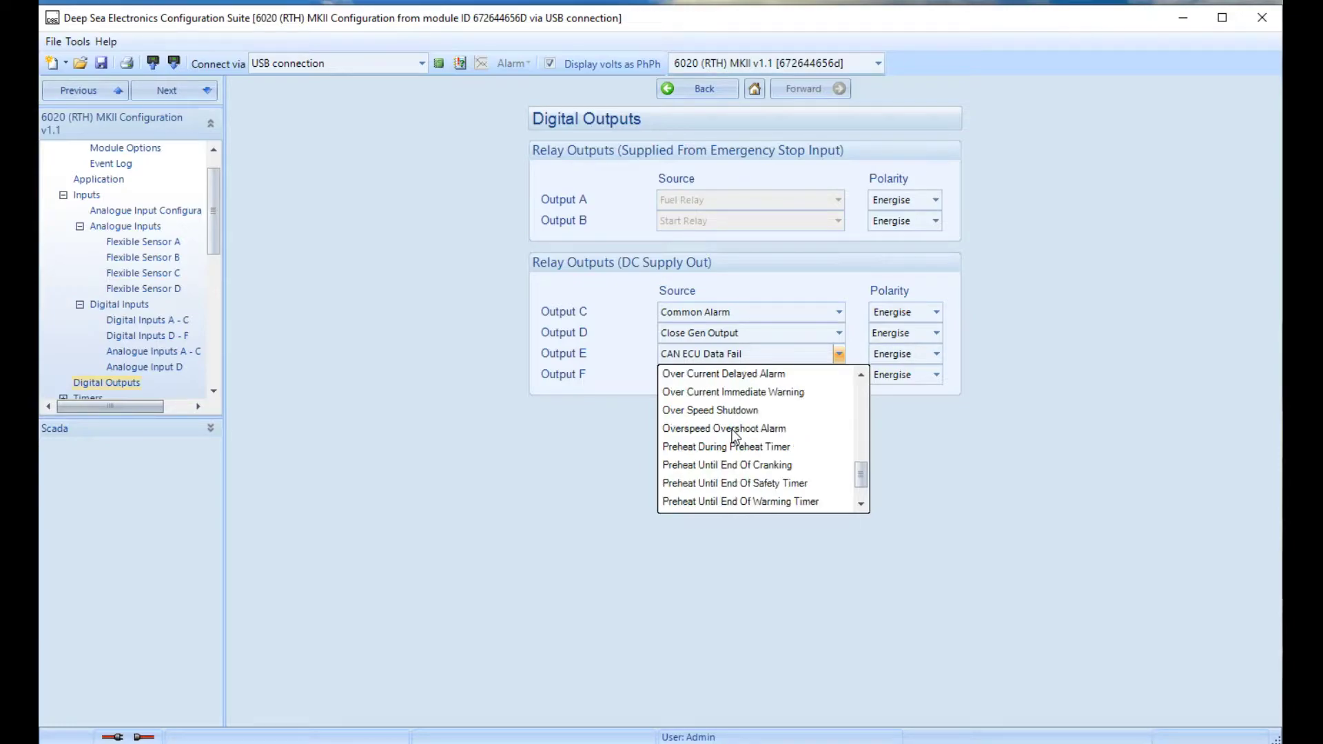
scroll(736, 436, down, 3)
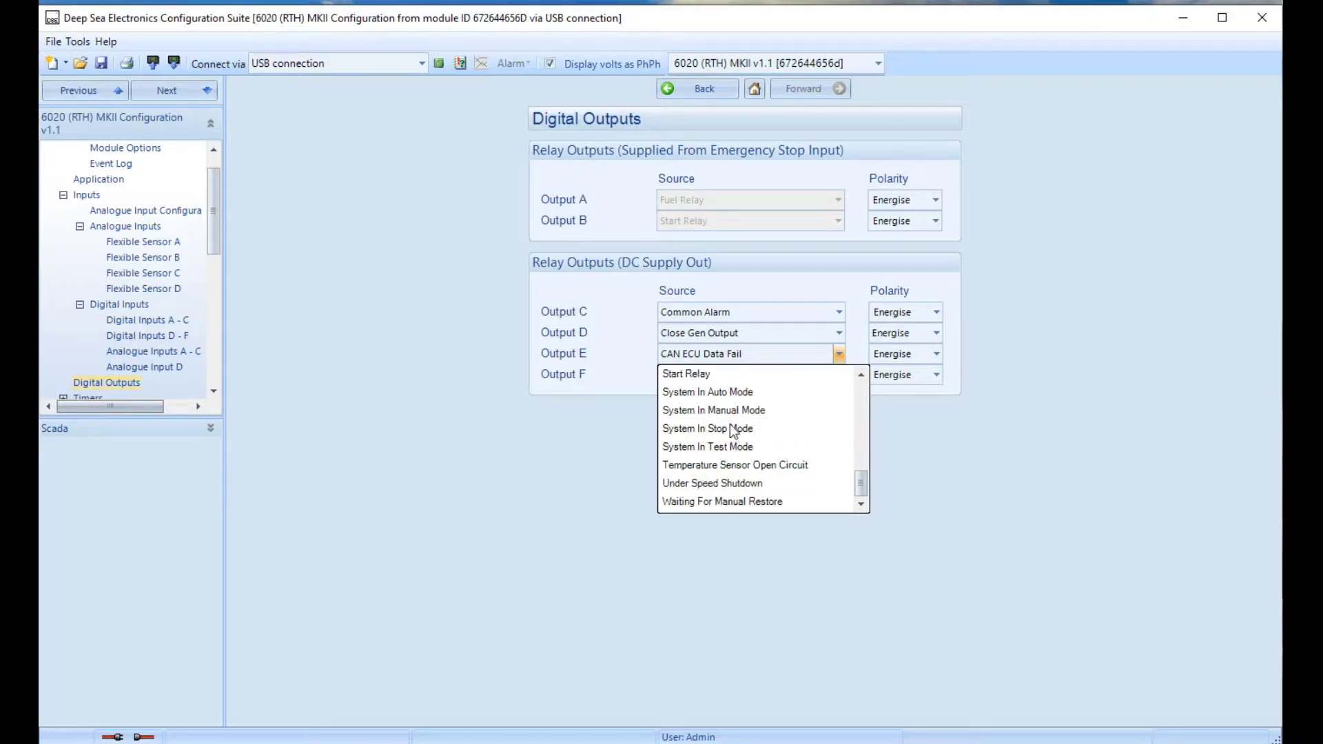
scroll(732, 434, up, 4)
scroll(729, 432, up, 3)
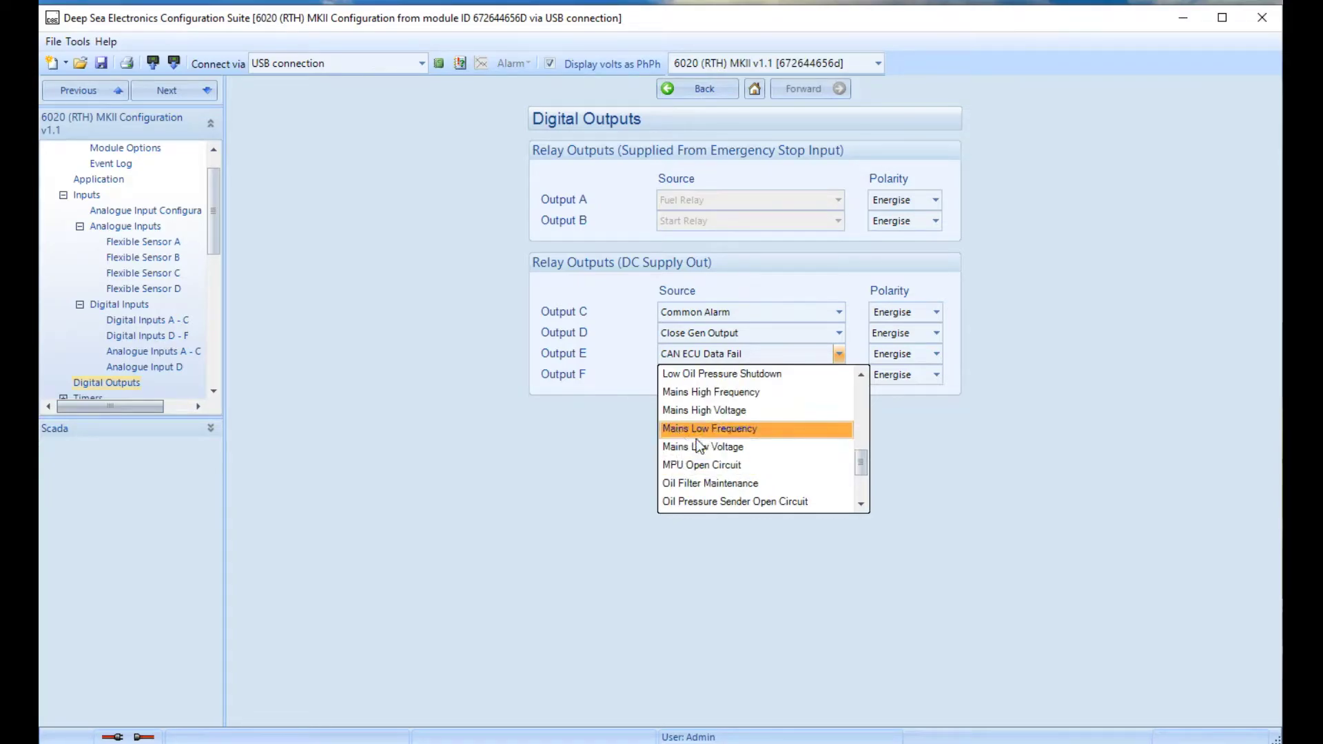
scroll(710, 420, up, 1)
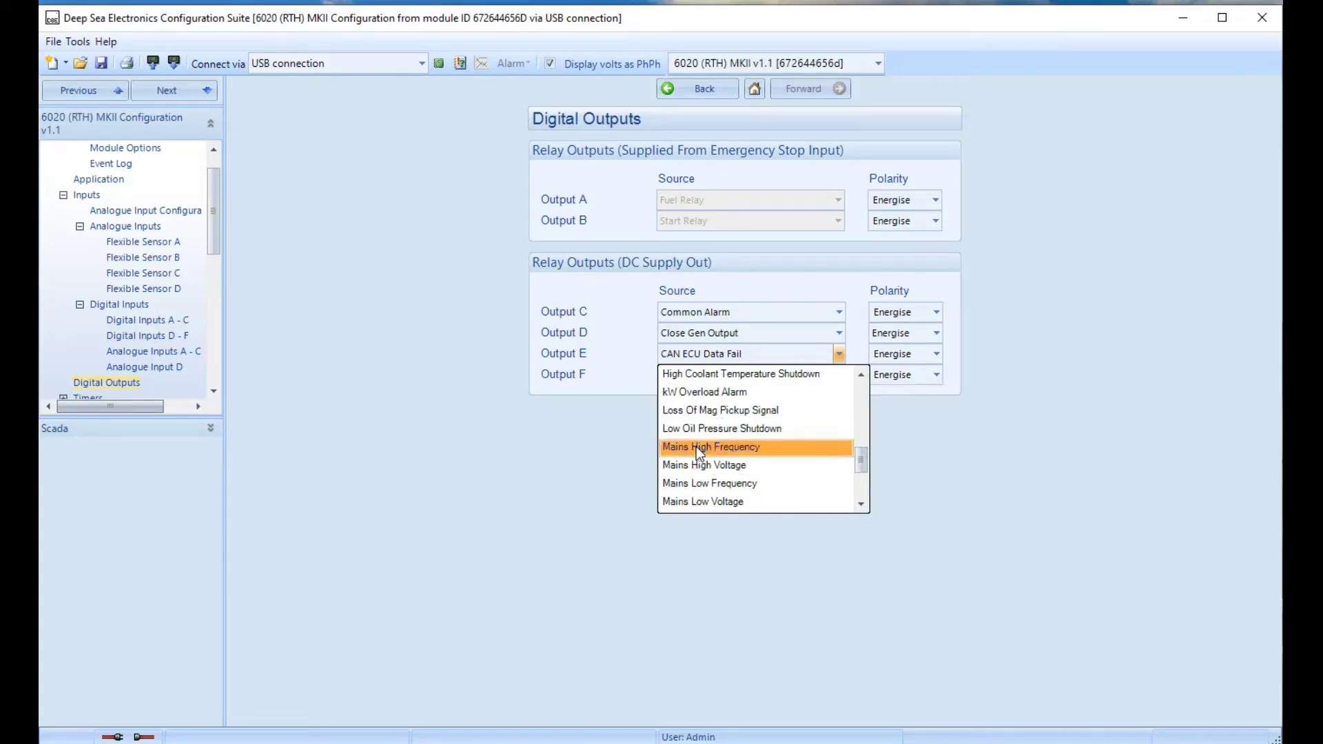
scroll(699, 448, up, 3)
scroll(700, 451, up, 2)
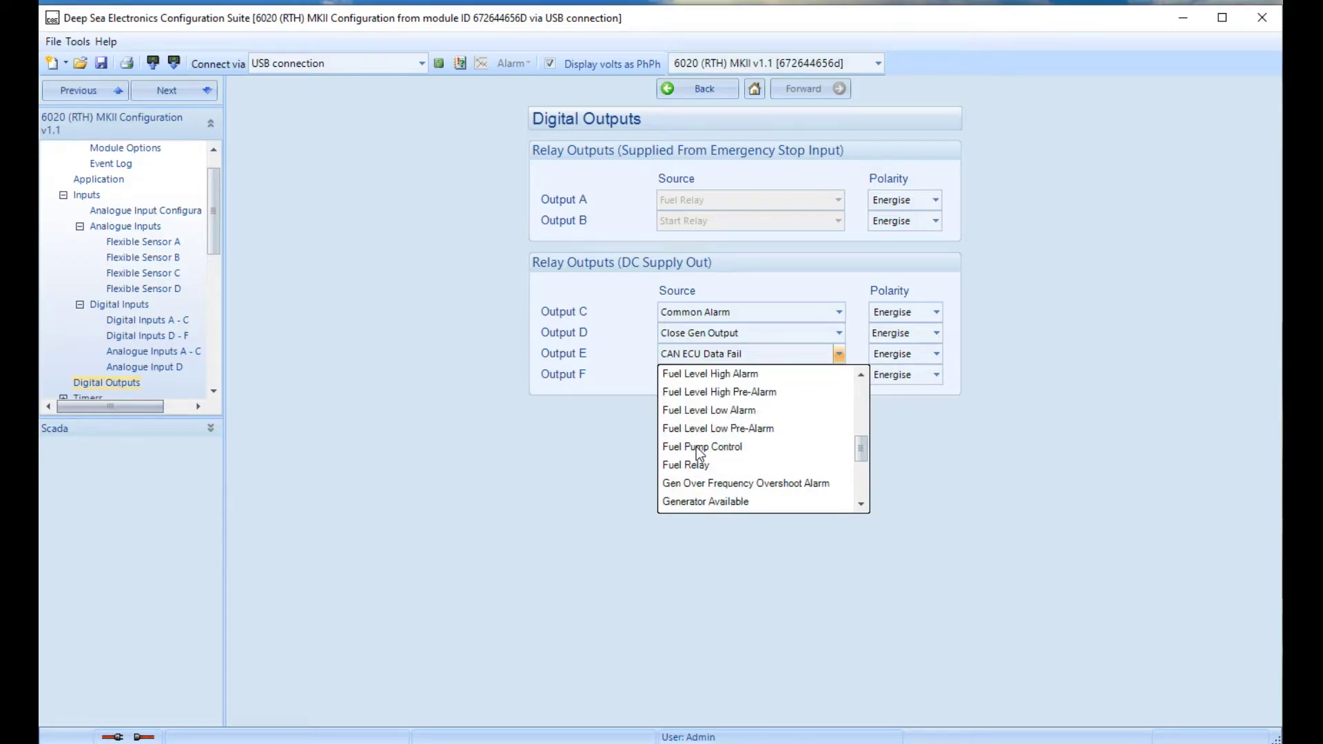
scroll(700, 451, up, 12)
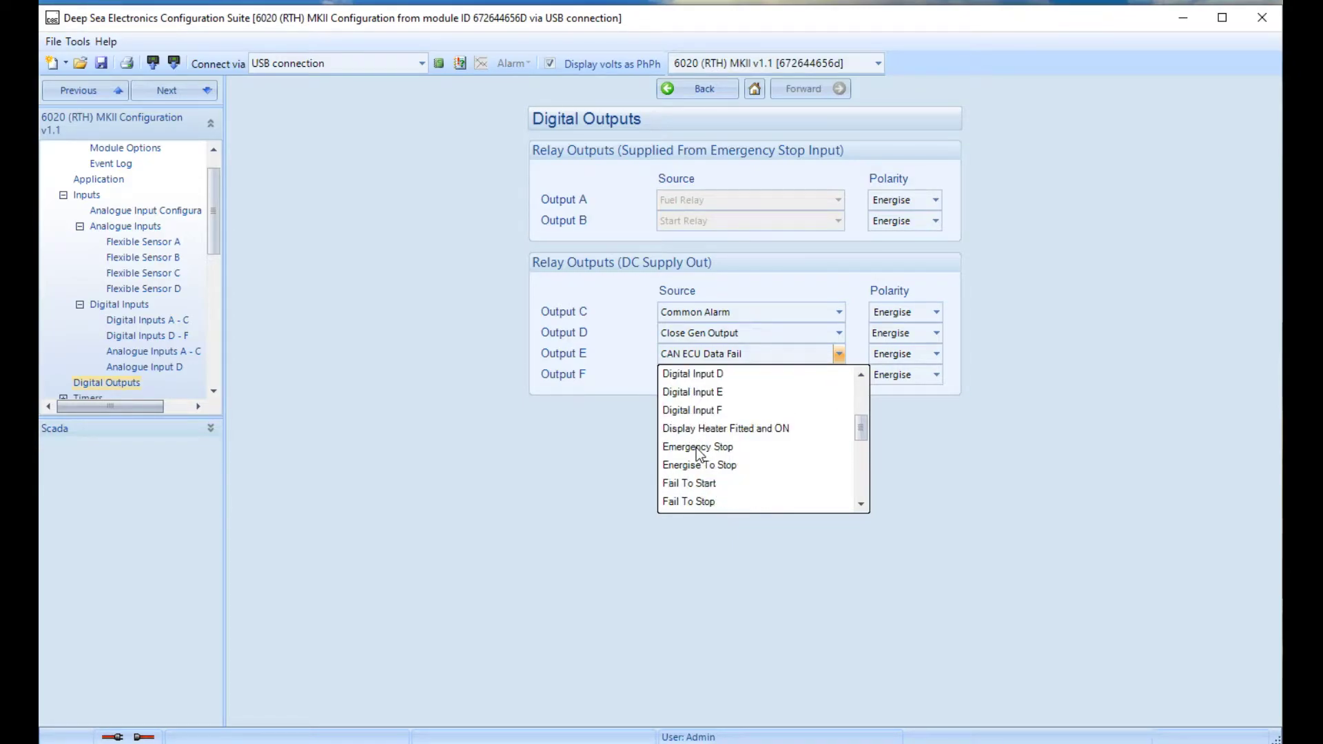
scroll(700, 453, up, 3)
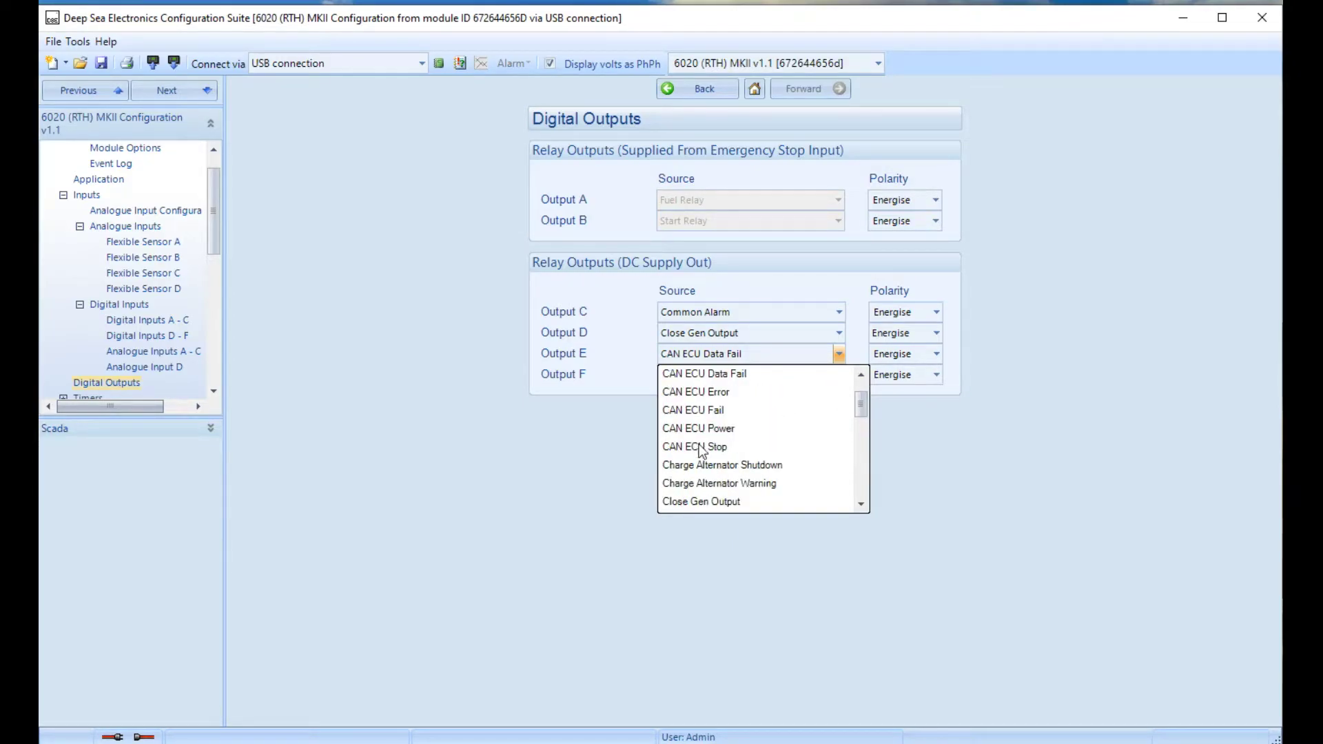
scroll(703, 451, down, 2)
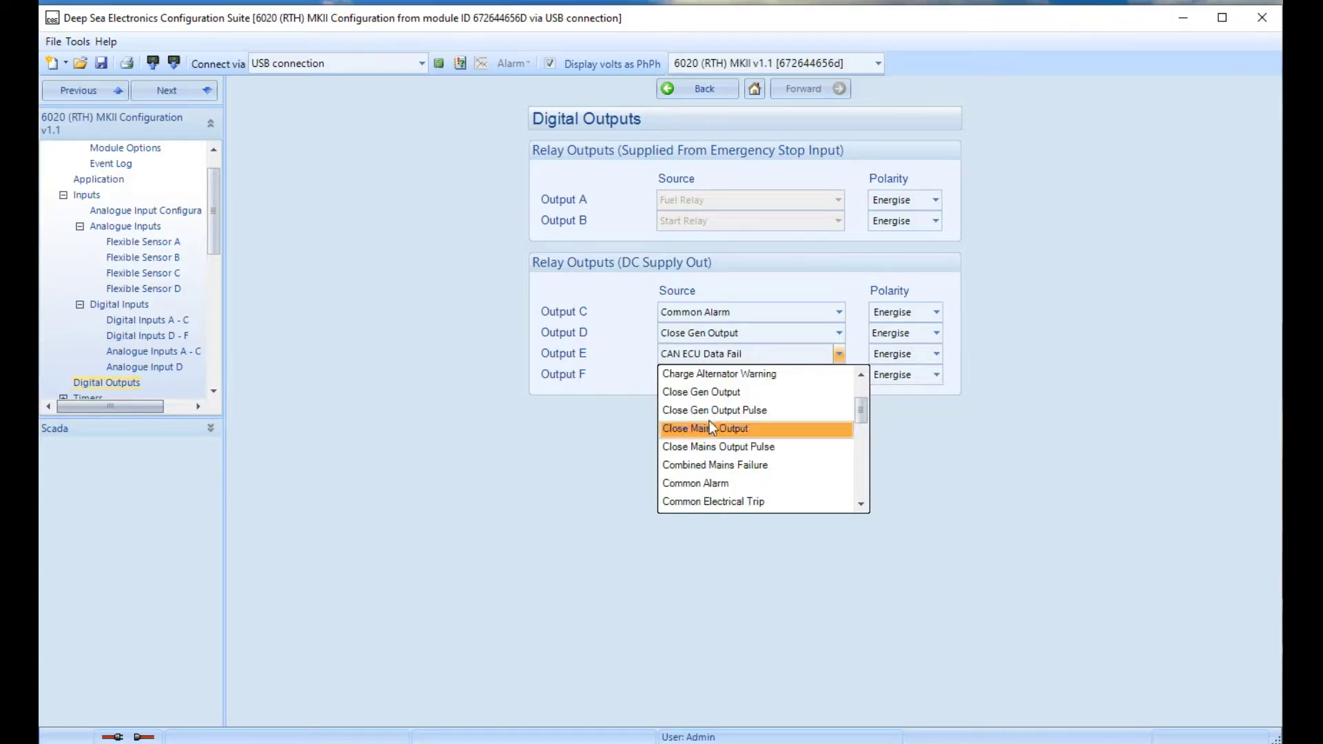
click(706, 429)
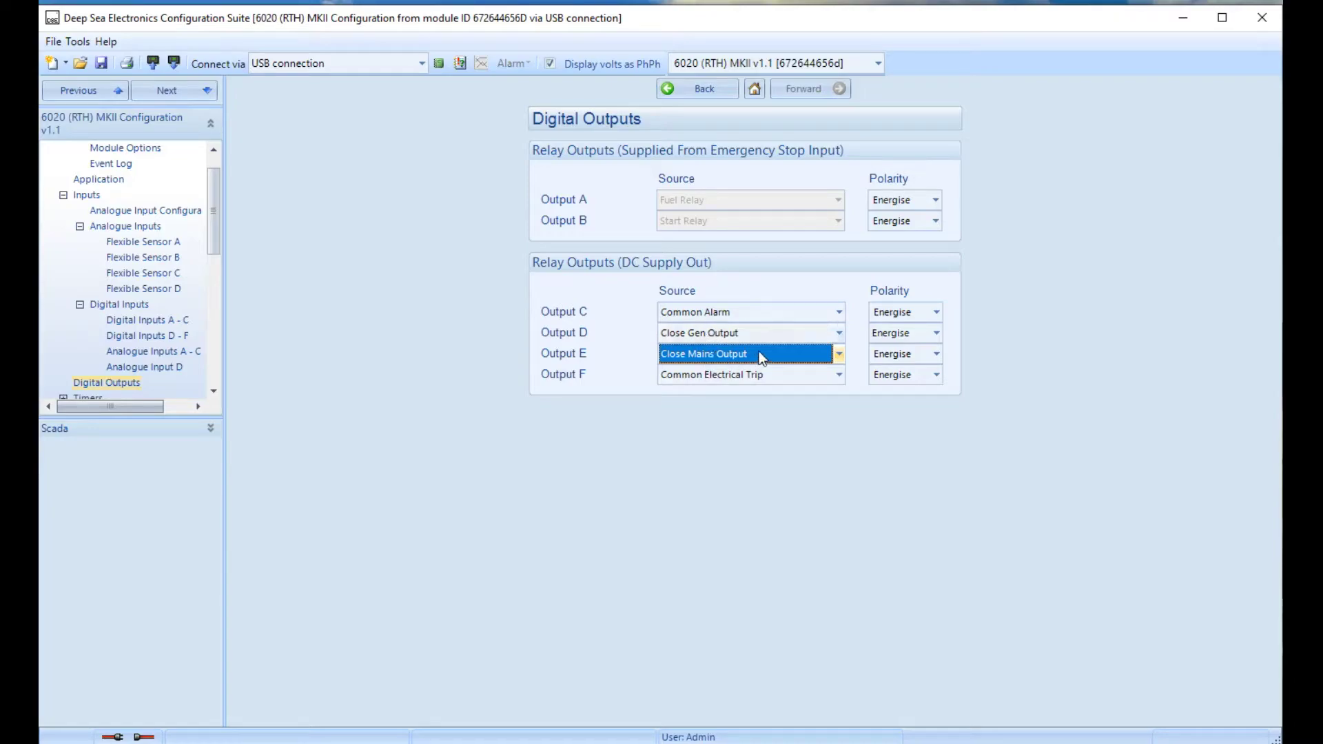
- Set Output F's source to Not Used
click(836, 375)
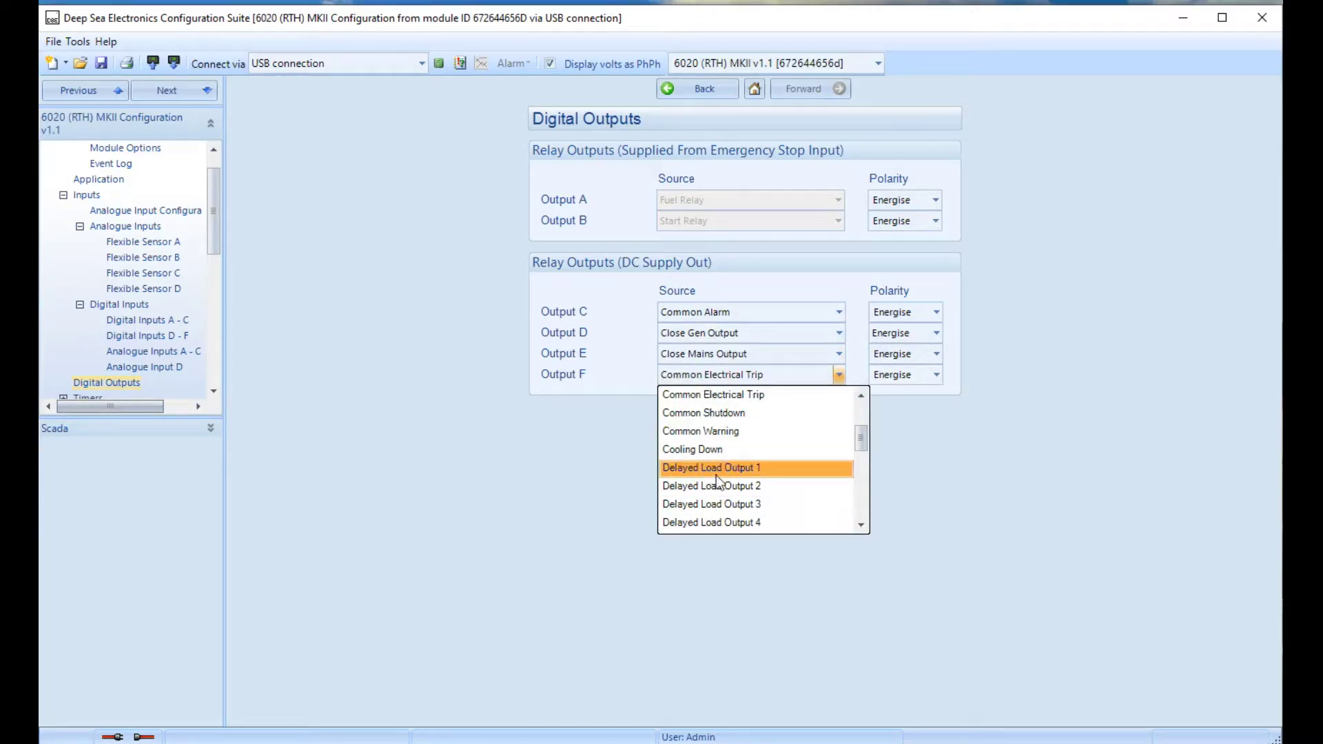
scroll(716, 476, up, 10)
click(696, 394)
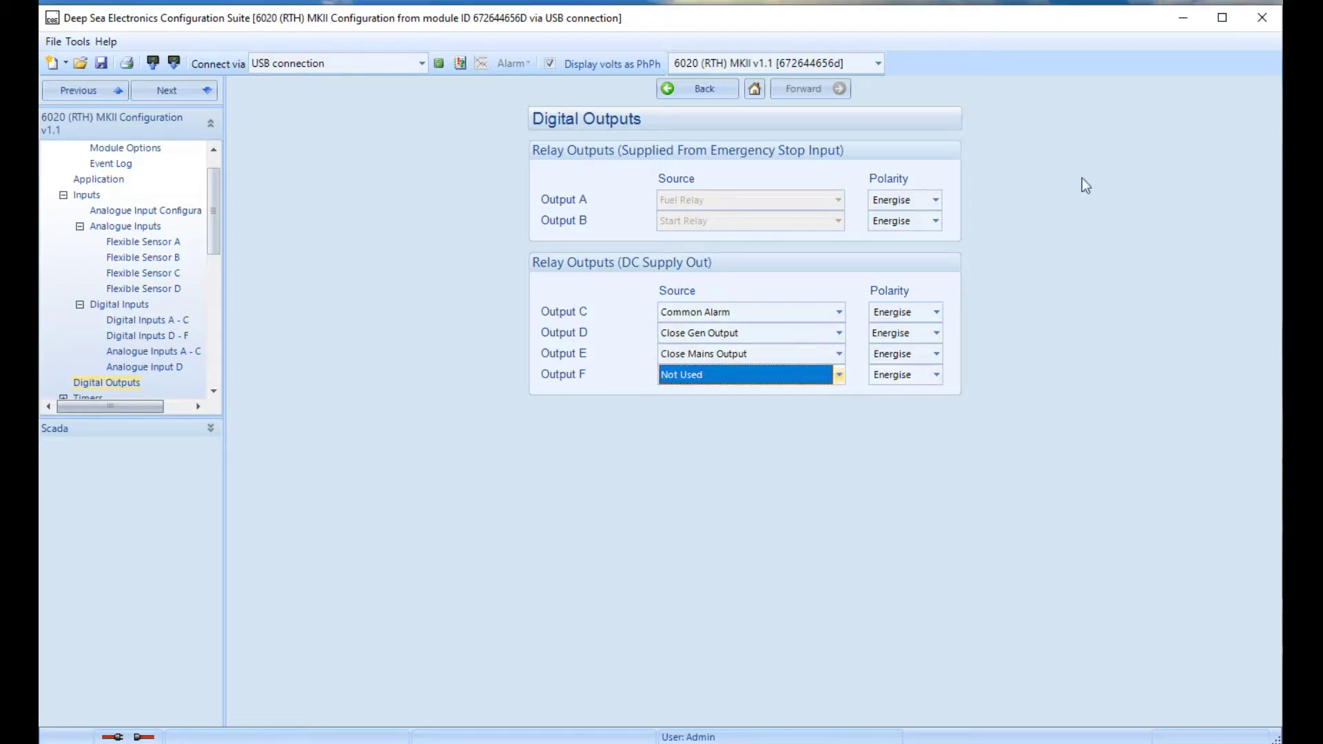
- Shorten the Cranking start timer from 10s to 8s
click(202, 86)
click(195, 95)
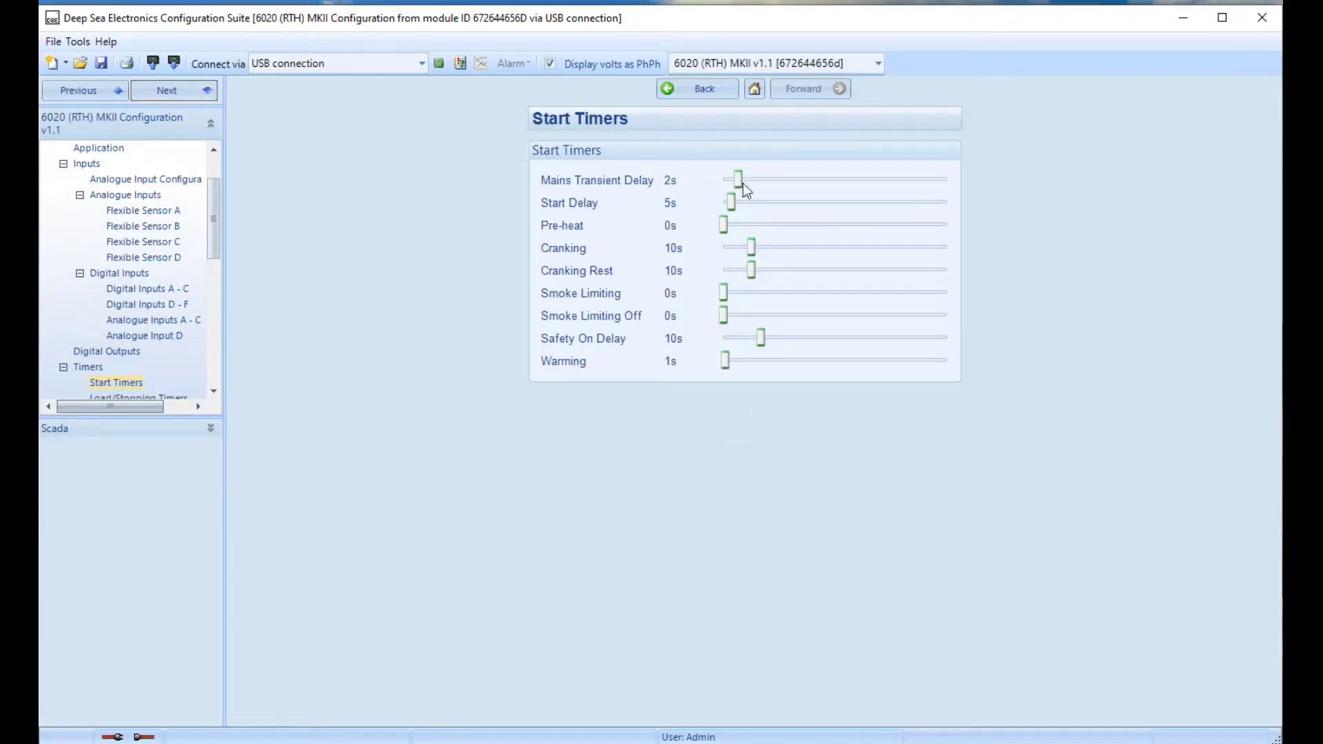
click(721, 249)
click(734, 247)
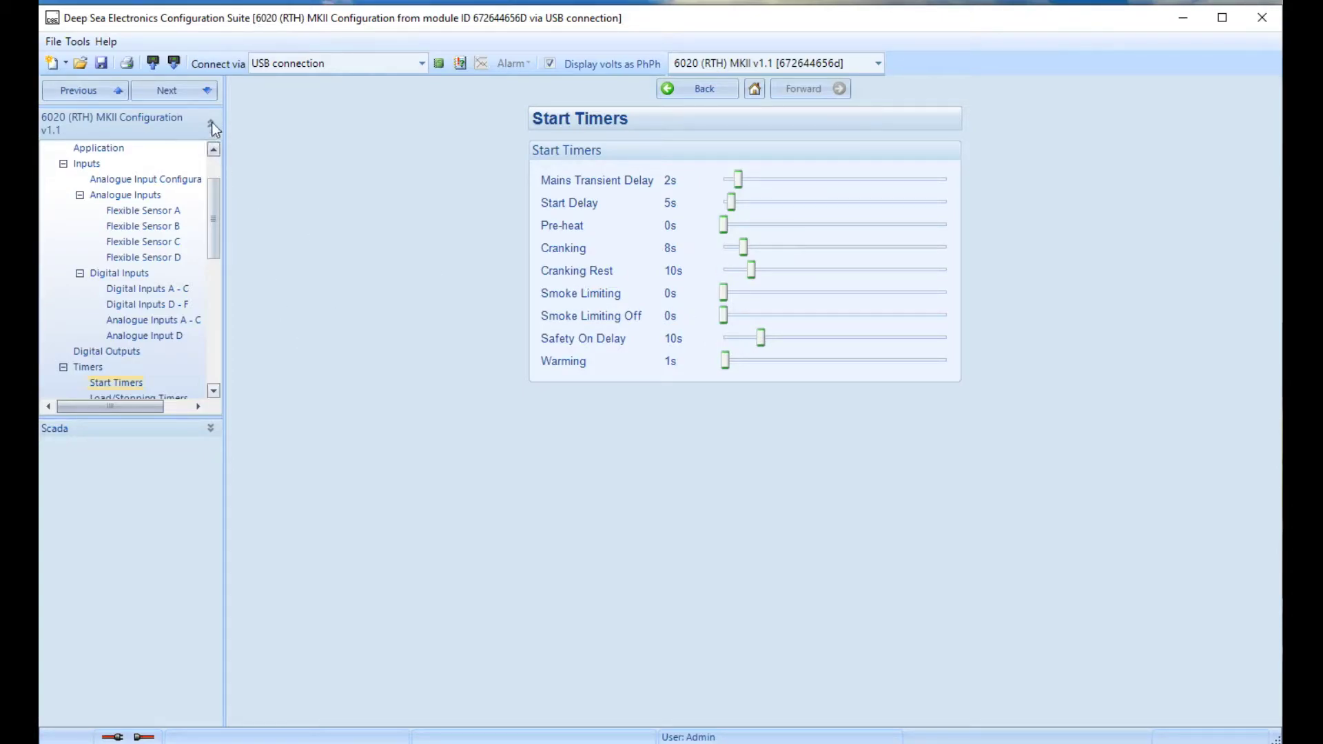
click(208, 88)
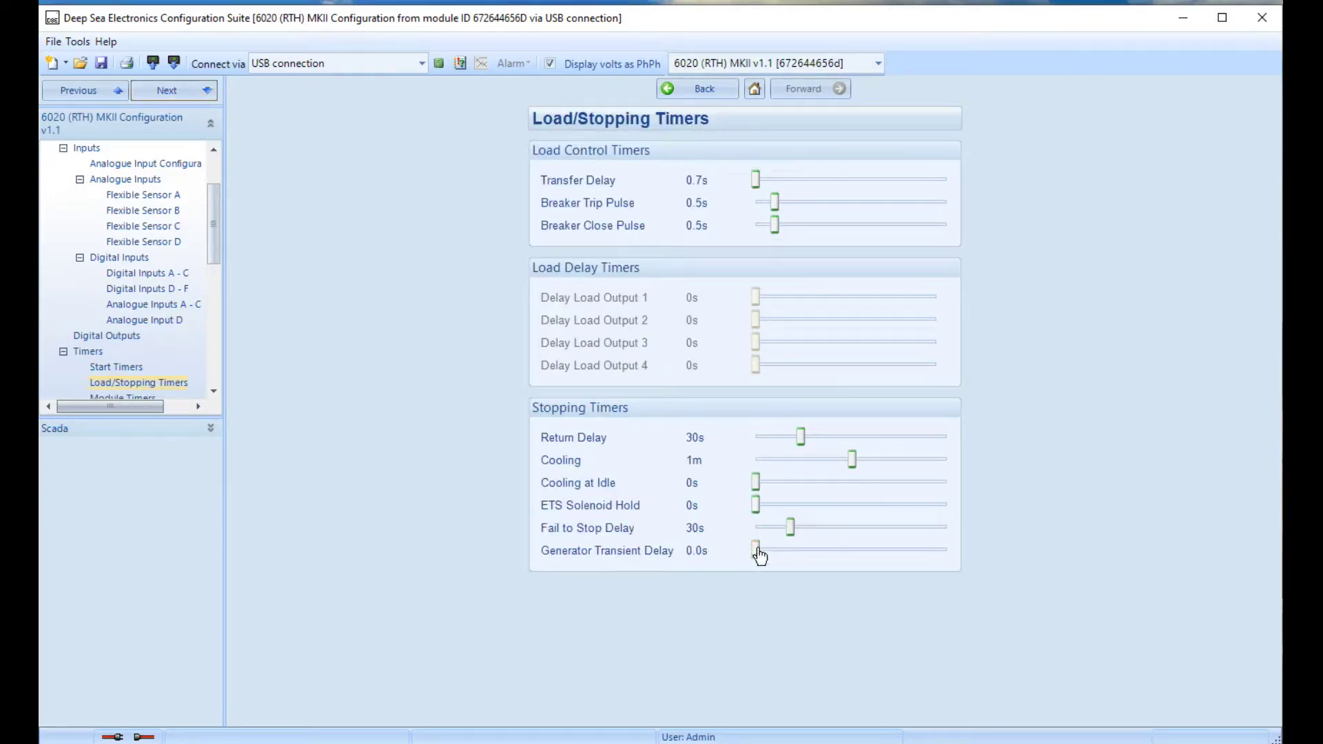
- Raise the Generator Transient Delay from 3.0s to 5.0s
key(Right)
key(Right)
key(Right)
key(Right)
key(Right)
key(Right)
key(Right)
key(Right)
key(Right)
key(Right)
key(Right)
key(Right)
key(Right)
key(Right)
key(Right)
key(Right)
key(Right)
key(Right)
key(Right)
key(Right)
key(Right)
key(Right)
key(Right)
key(Right)
key(Right)
key(Right)
key(Right)
key(Right)
key(Right)
key(Left)
key(Left)
key(Right)
key(Right)
key(Right)
key(Right)
key(Right)
key(Right)
key(Right)
key(Right)
key(Right)
key(Right)
key(Right)
key(Right)
key(Right)
key(Right)
key(Right)
key(Right)
key(Right)
key(Right)
key(Right)
key(Right)
- Step past Module Timers and Generator Options to the Generator Voltage Alarms page
click(180, 97)
click(180, 98)
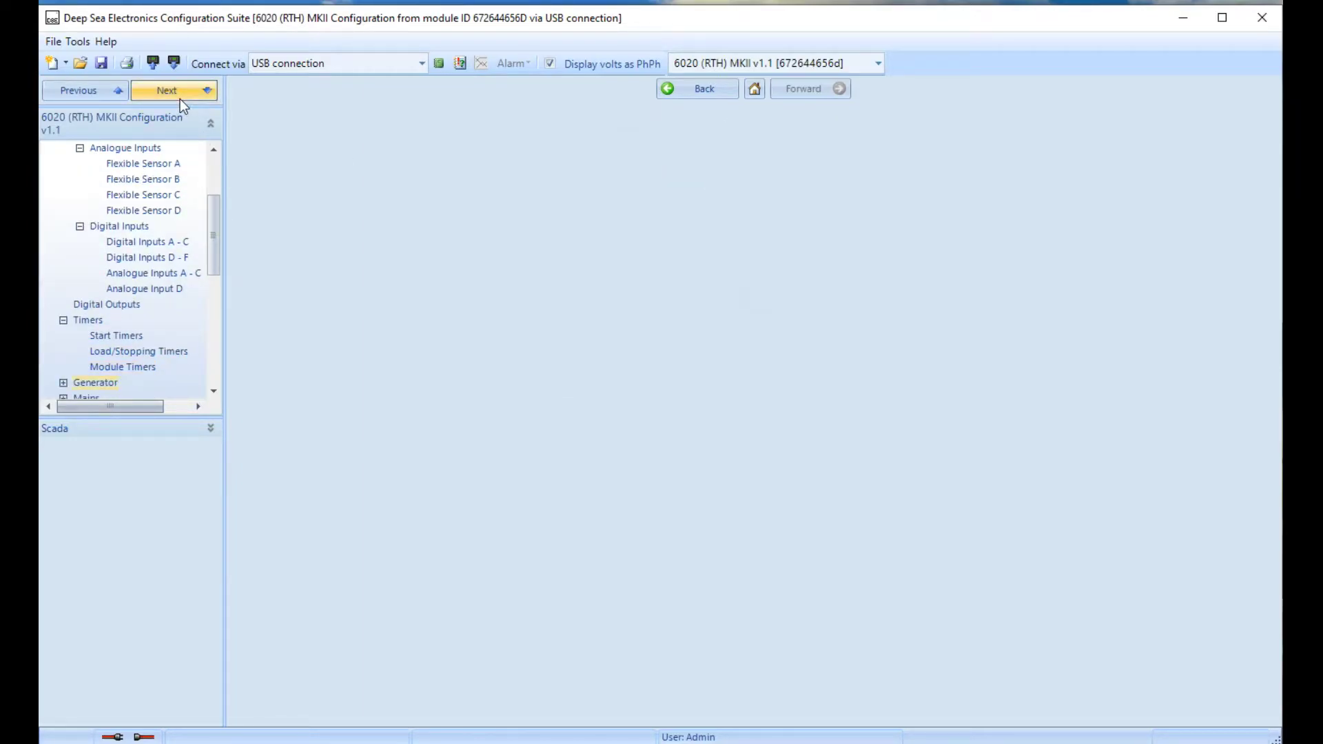
click(180, 98)
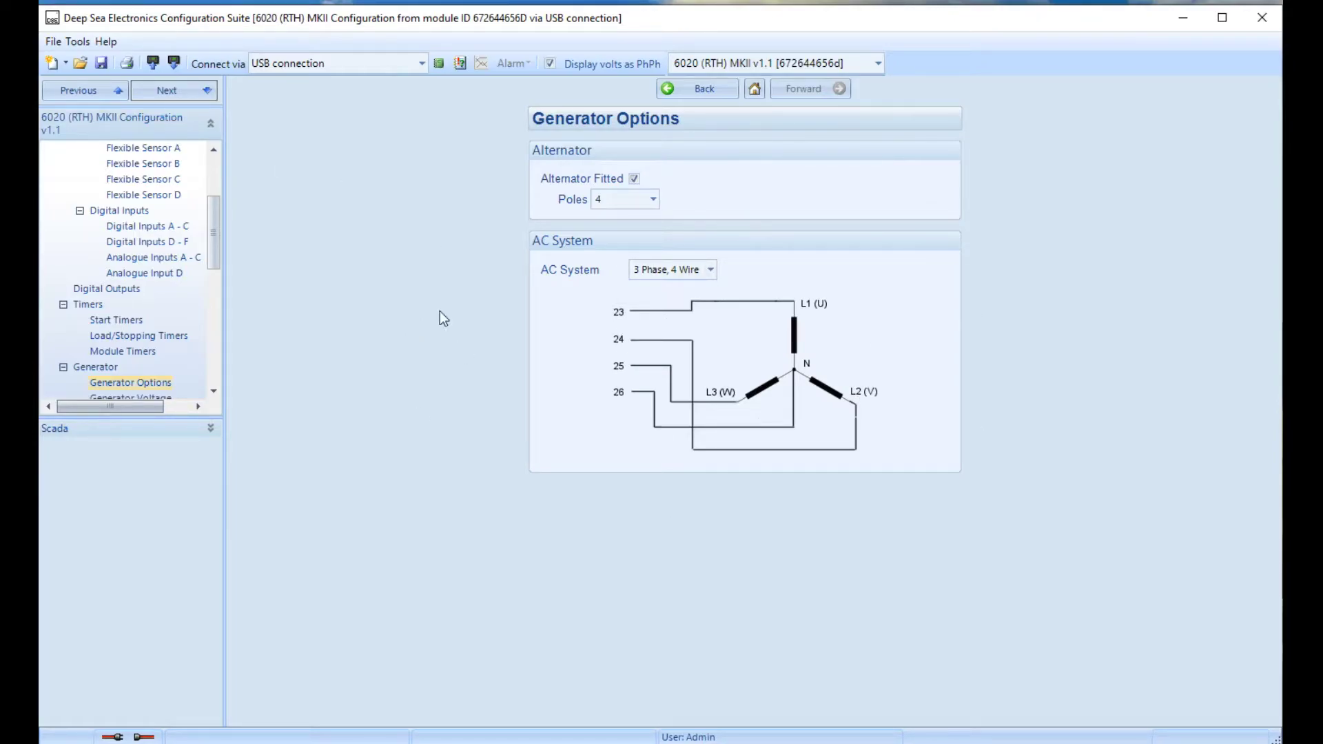
click(167, 90)
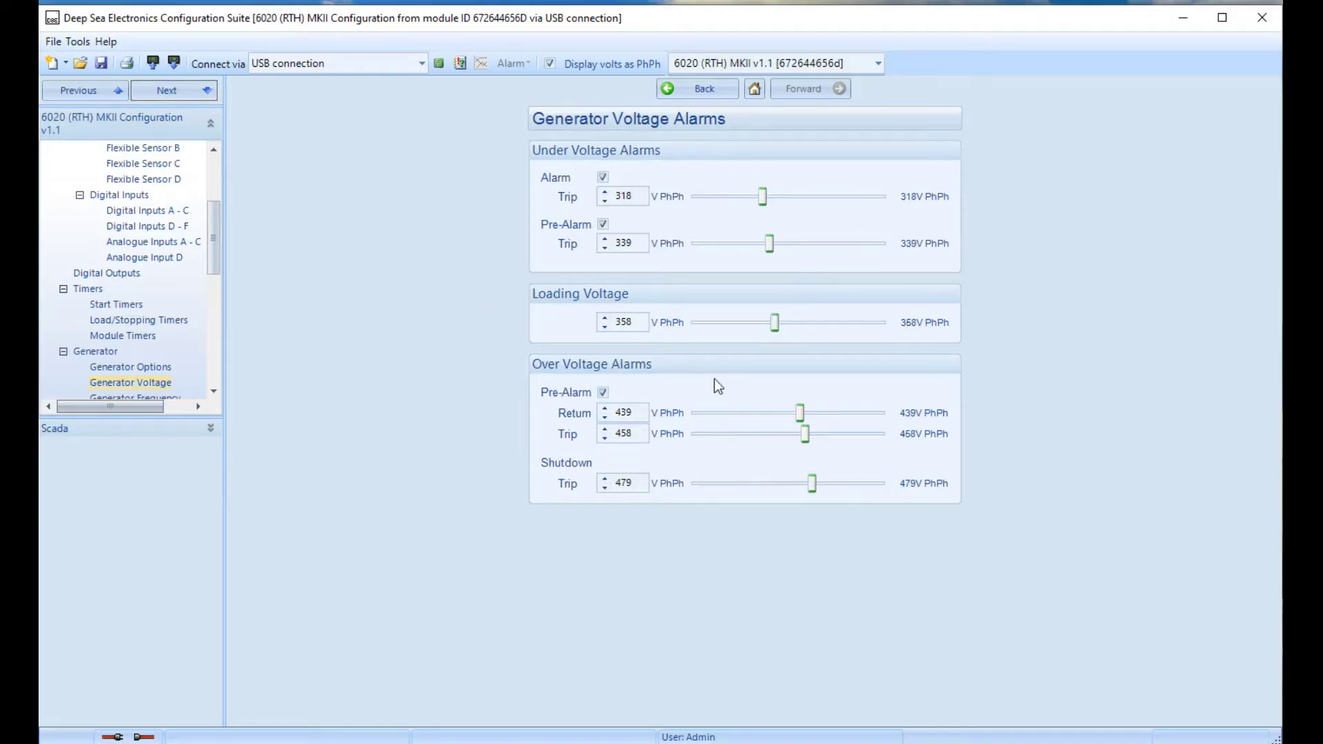
- Set Loading Voltage to 394 V and the under-voltage trips to 353 V and 360 V
click(639, 321)
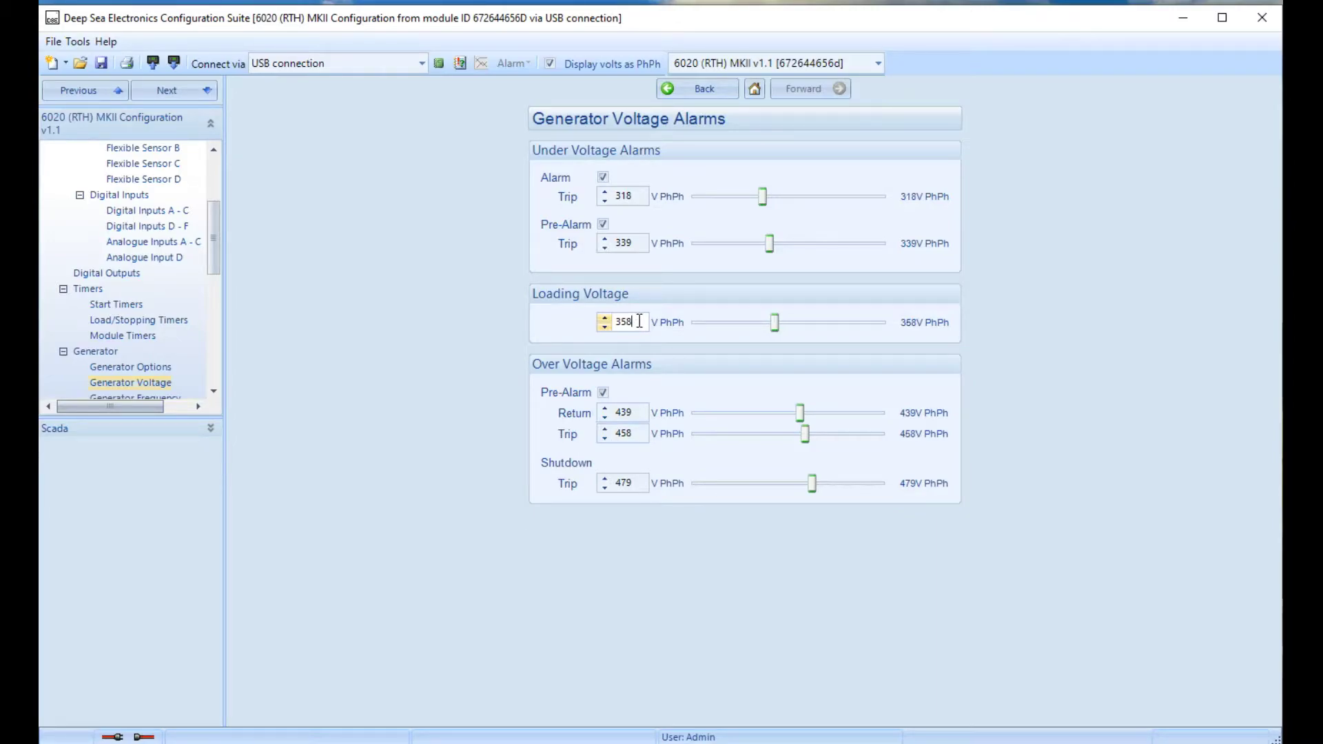
key(BackSpace)
key(BackSpace)
key(BackSpace)
text(394)
click(634, 197)
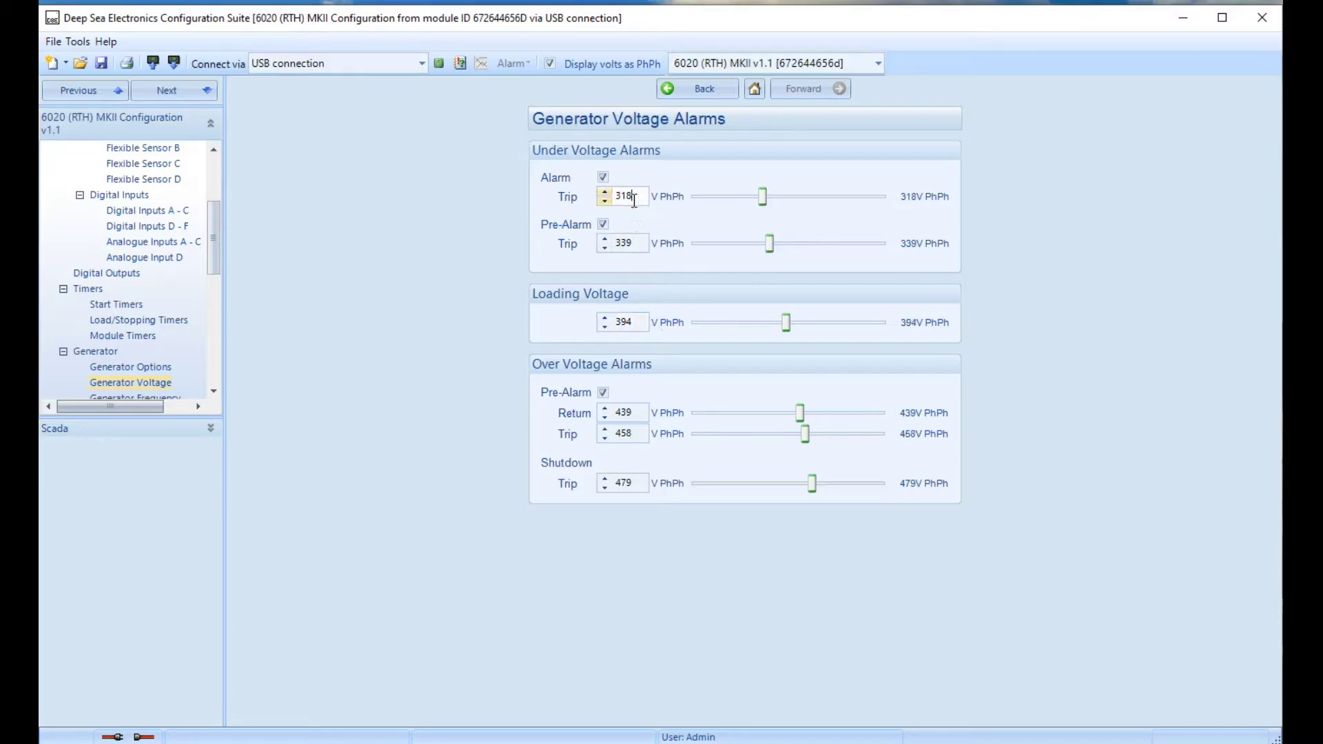
key(BackSpace)
key(BackSpace)
text(53)
click(631, 246)
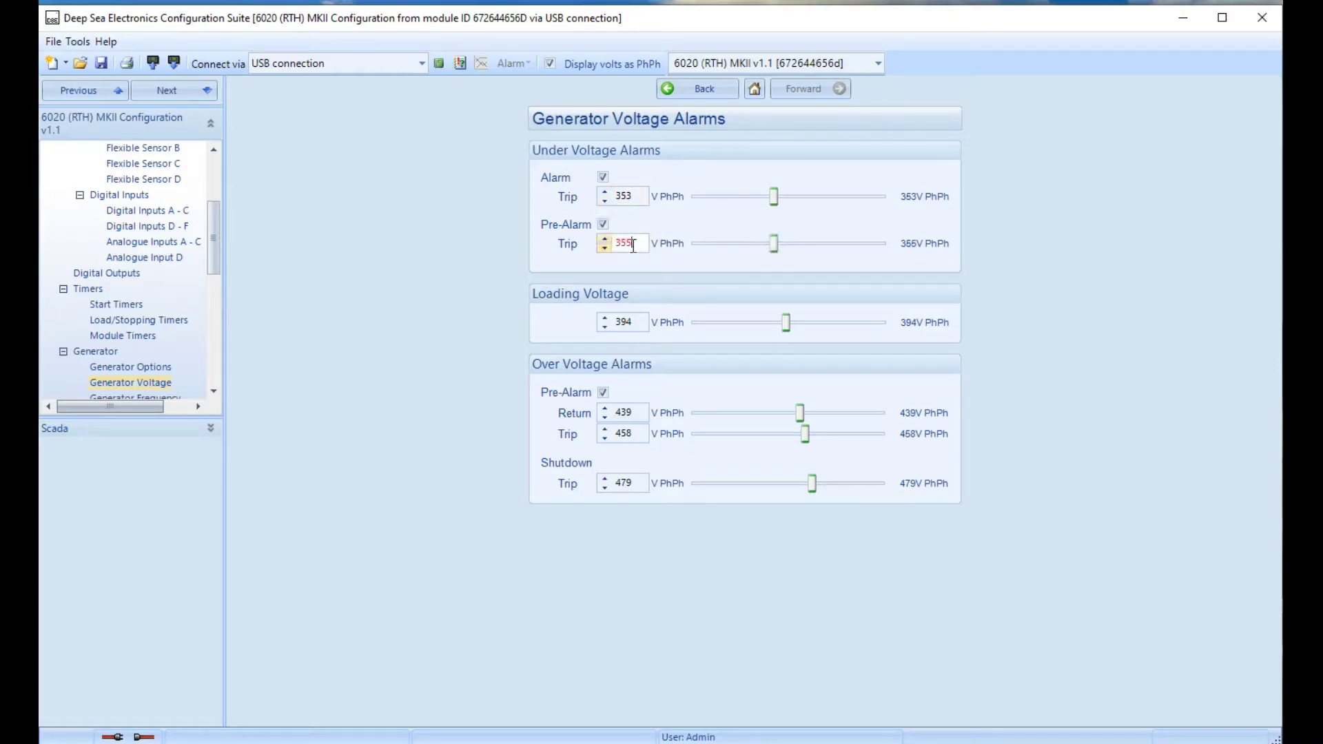
key(BackSpace)
key(BackSpace)
text(60)
- Set the over-voltage shutdown trip to 457 V and the pre-alarm trip to 450 V
click(638, 484)
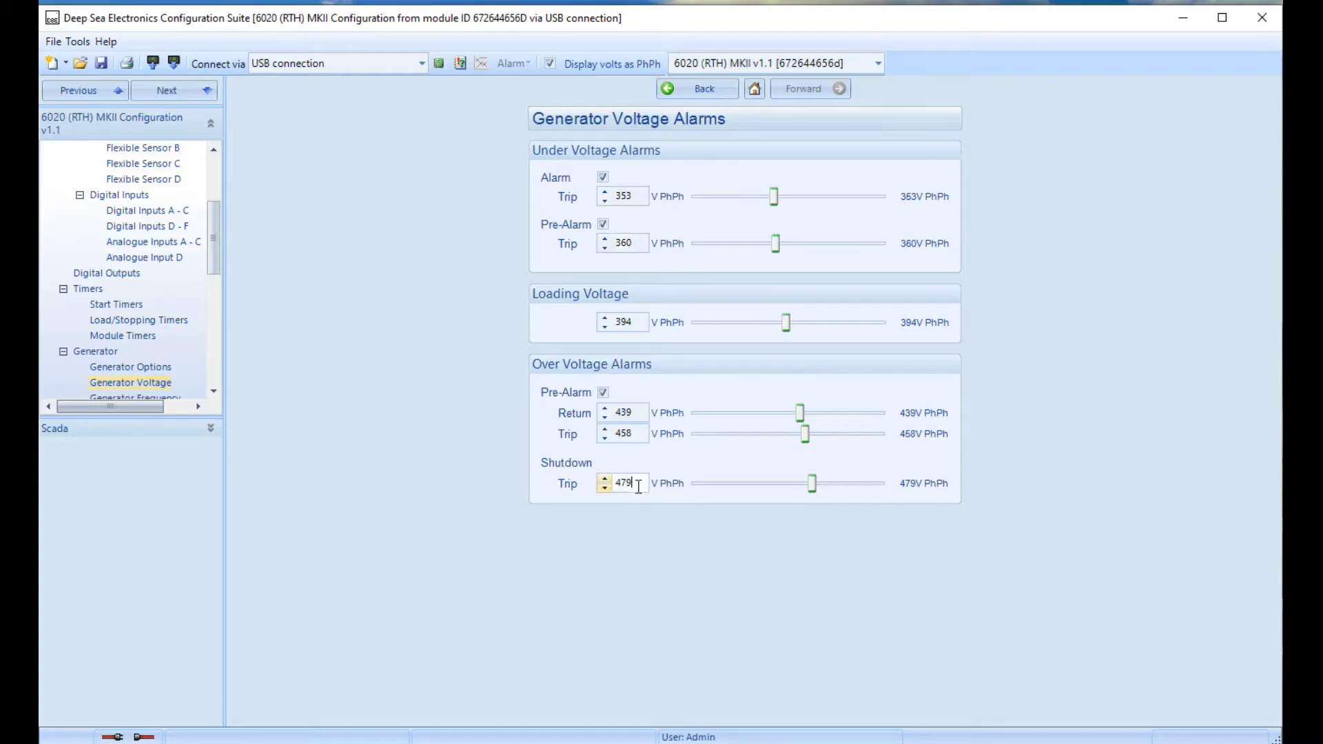
key(BackSpace)
key(BackSpace)
text(56)
click(604, 479)
click(759, 431)
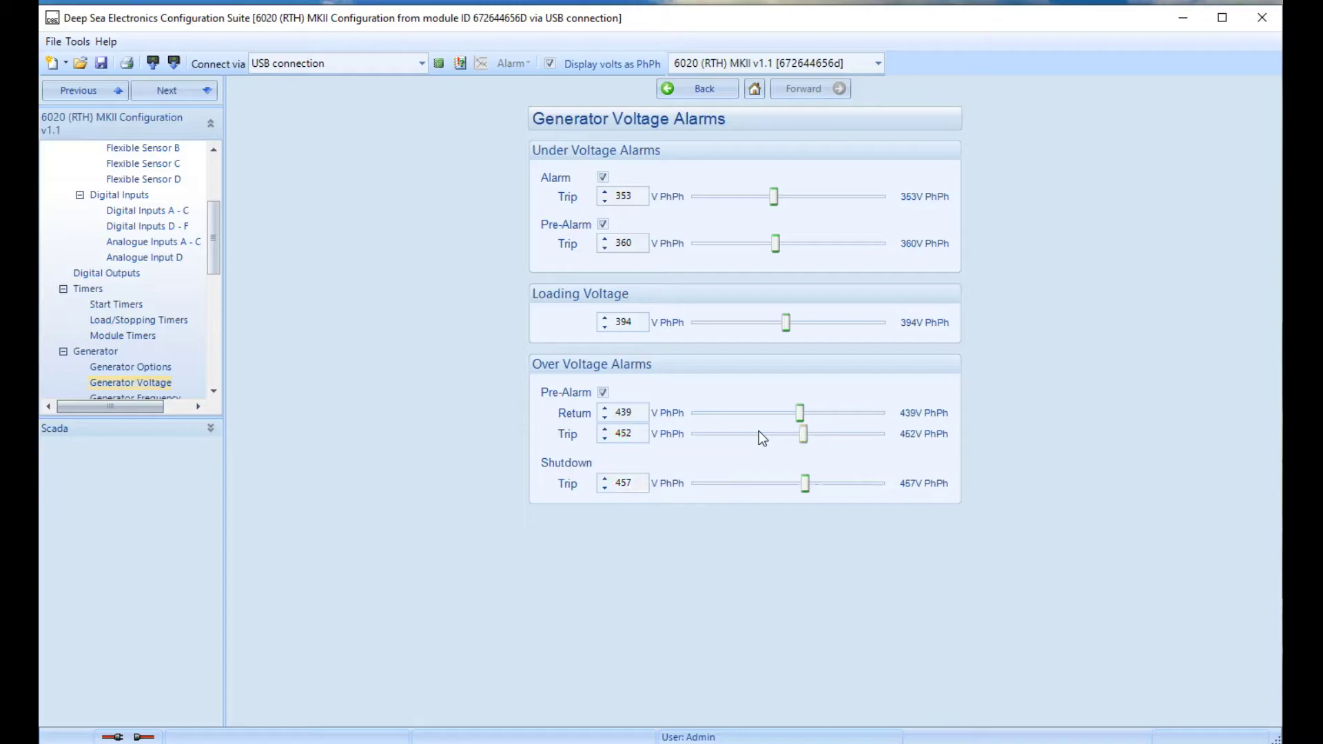
click(758, 431)
- Page back to review the Load/Stopping Timers settings
click(114, 93)
click(114, 93)
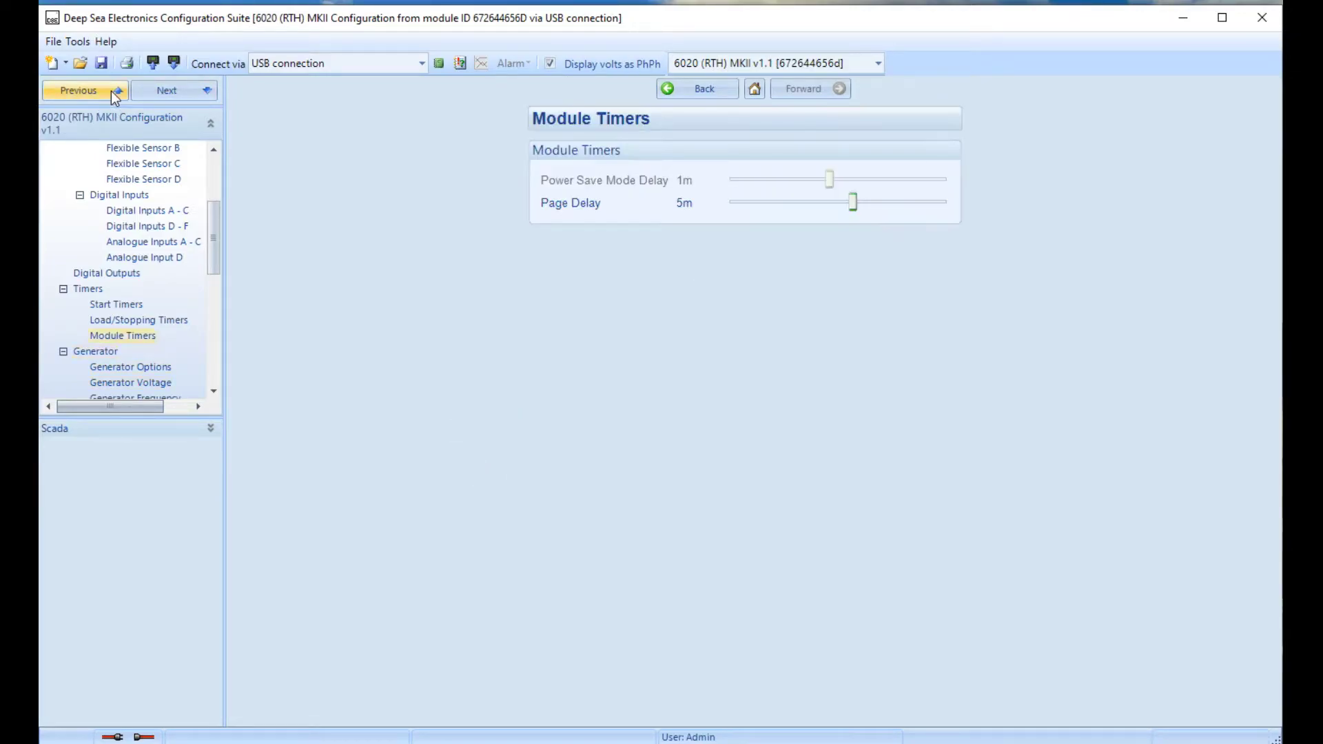
click(113, 93)
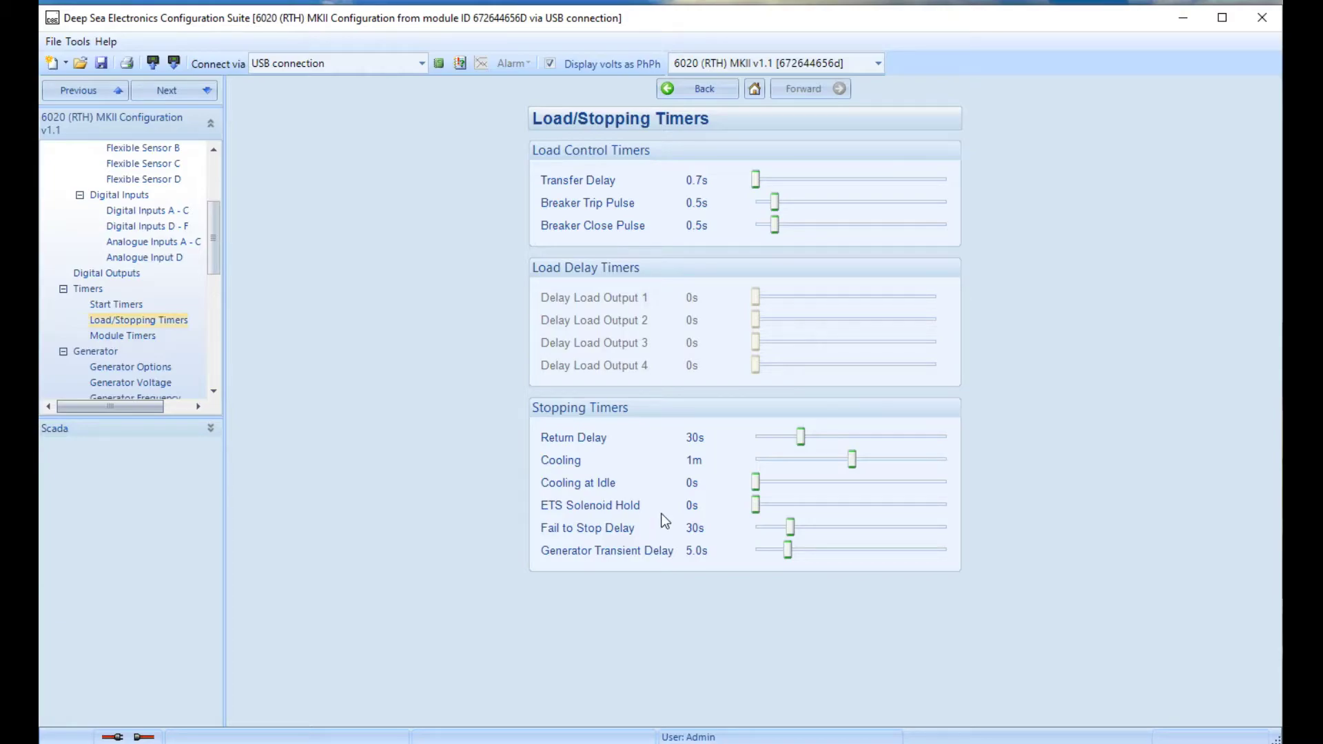
- Advance past Module Timers, Generator Options and Generator Voltage to the Generator Frequency Alarms page
click(193, 100)
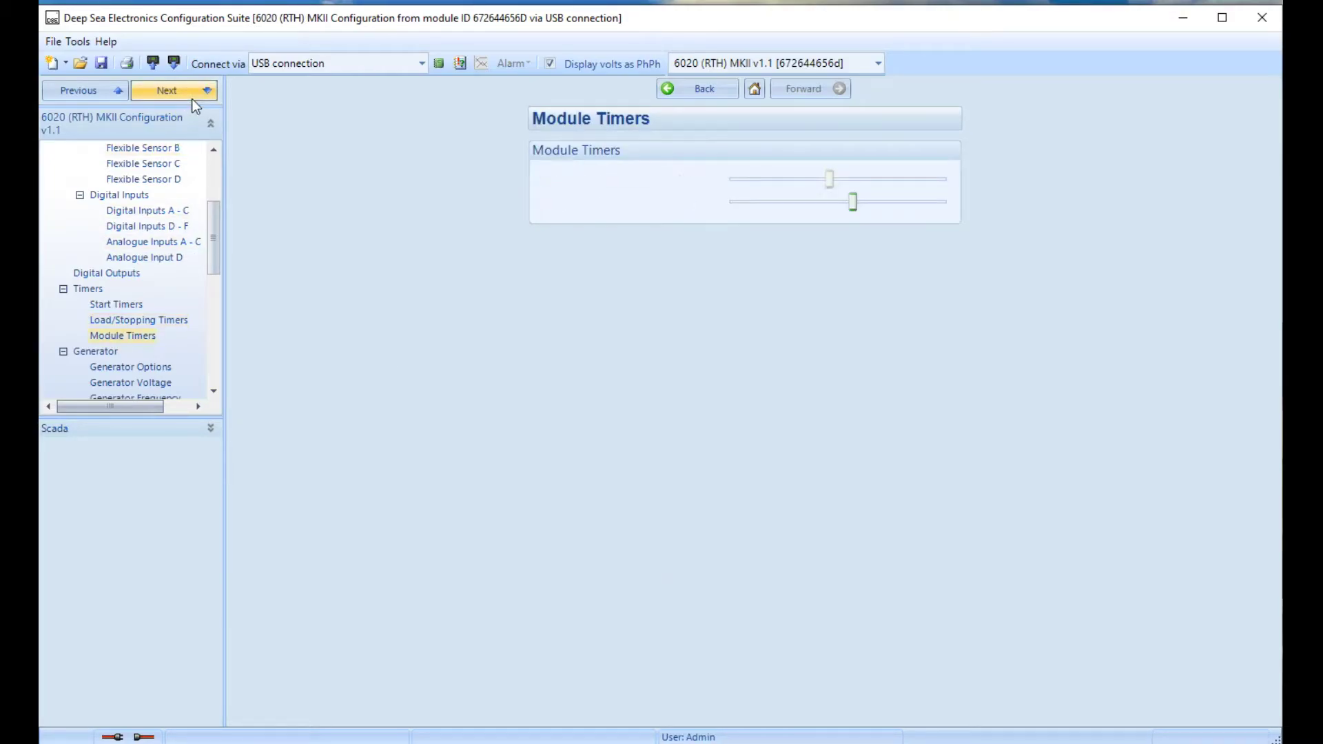
click(192, 100)
click(195, 104)
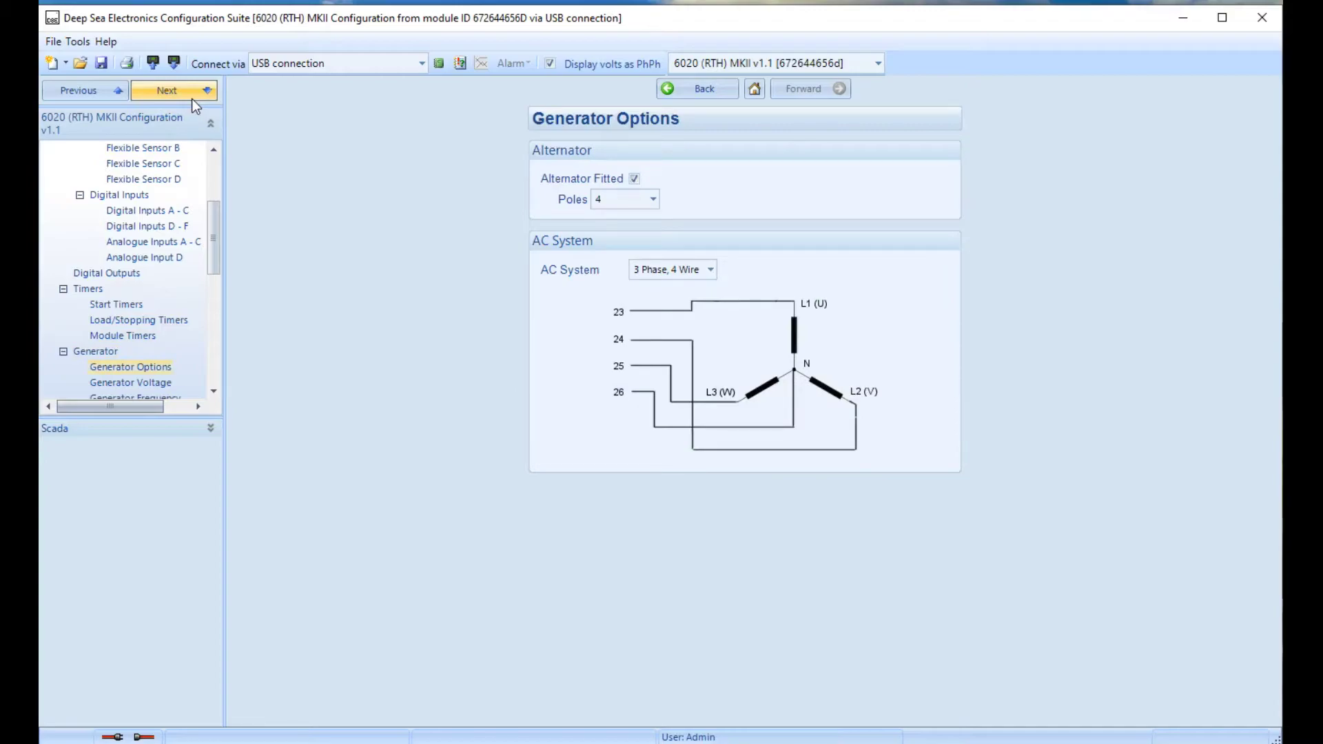
click(192, 98)
click(191, 98)
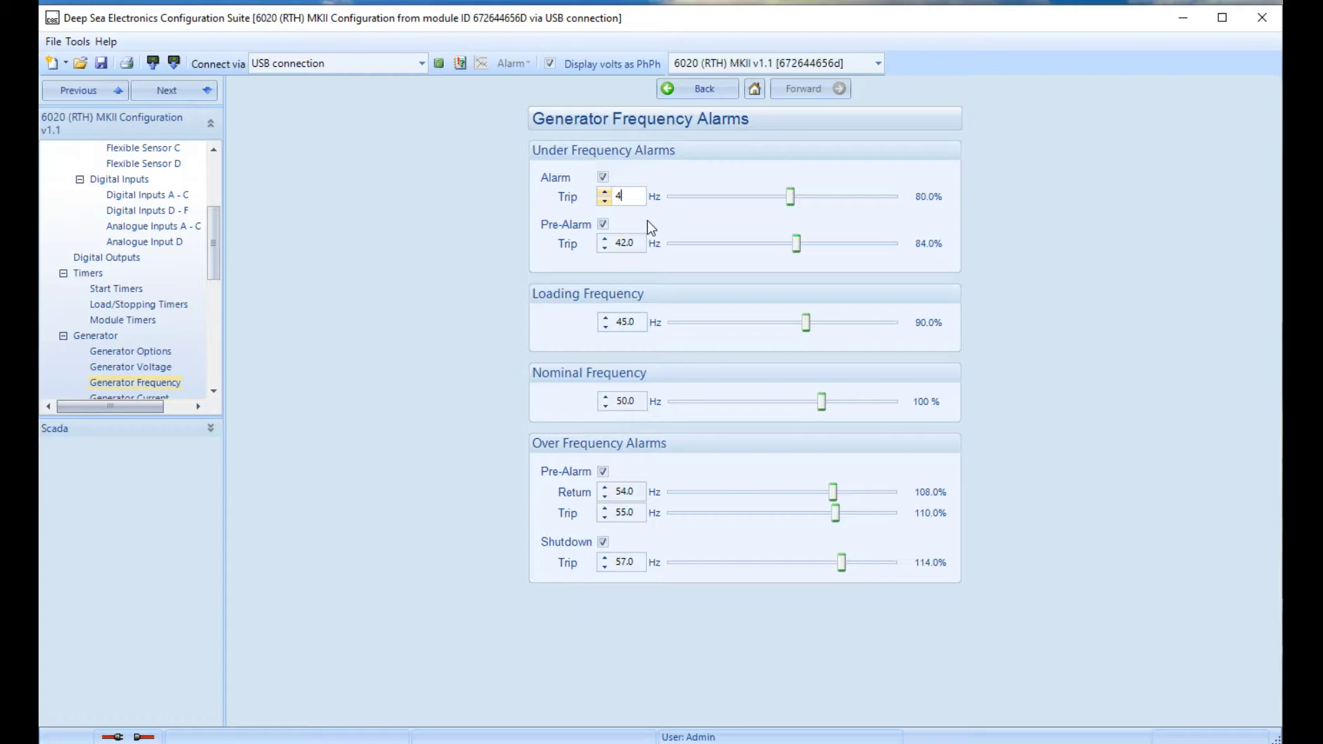
- Set the under-frequency alarm trip to 42.5 Hz and the pre-alarm trip to 45.0 Hz
text(2.5)
click(644, 243)
key(BackSpace)
key(BackSpace)
key(BackSpace)
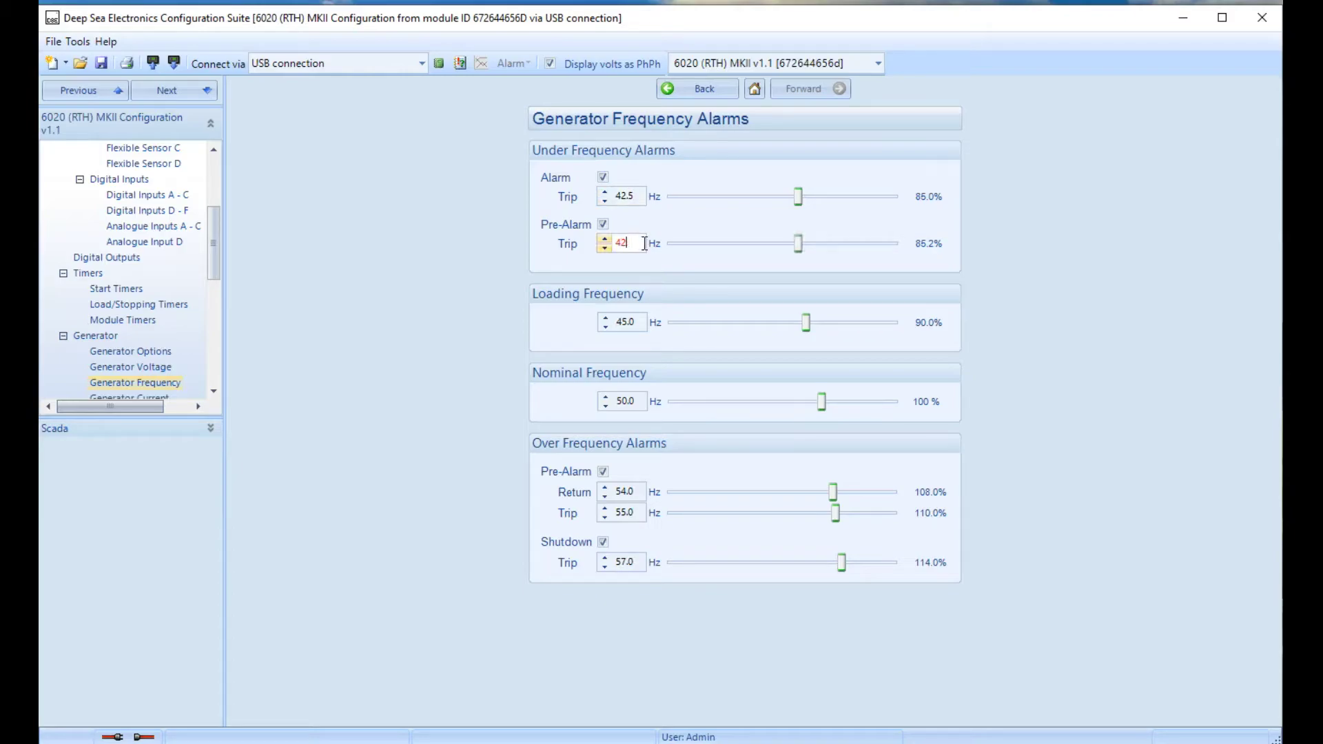
text(5)
- Set Loading Frequency to 47.5 Hz and the over-frequency shutdown trip to 56.0 Hz
click(640, 324)
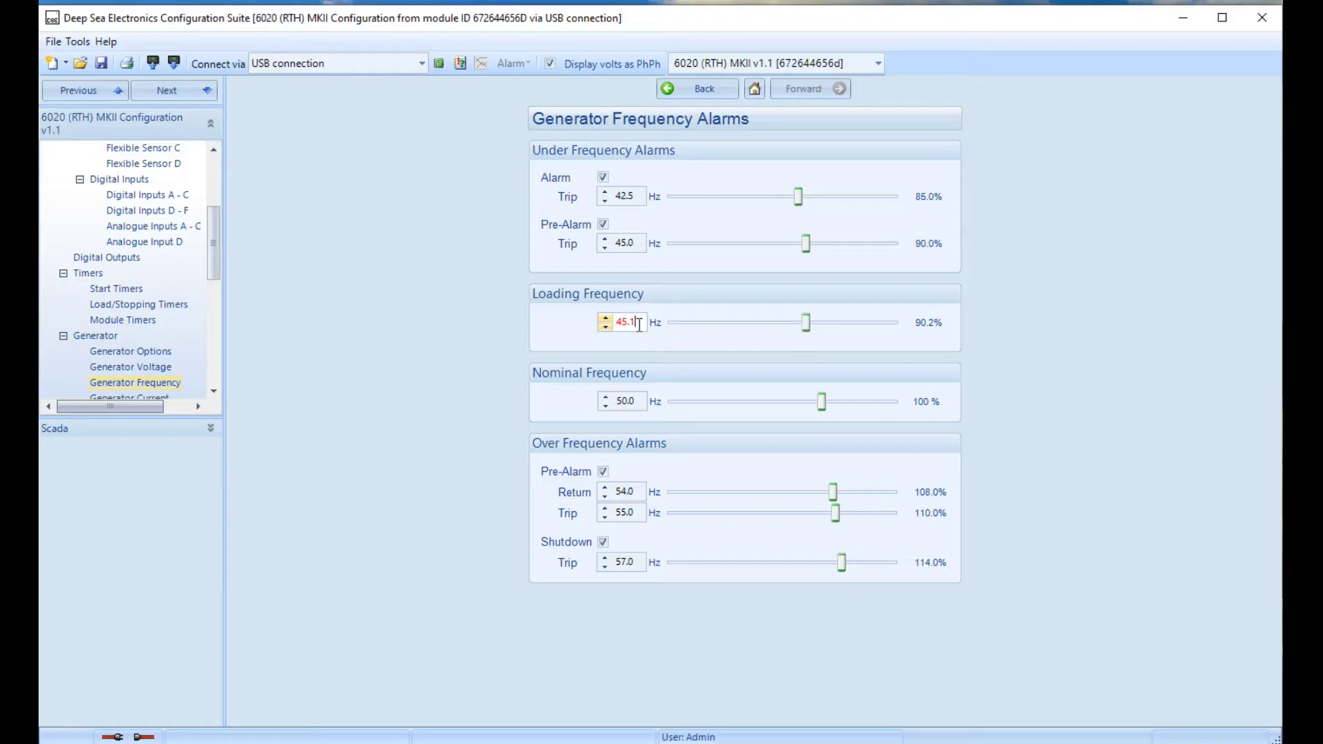
key(BackSpace)
key(BackSpace)
key(BackSpace)
text(7.5)
key(Return)
click(641, 562)
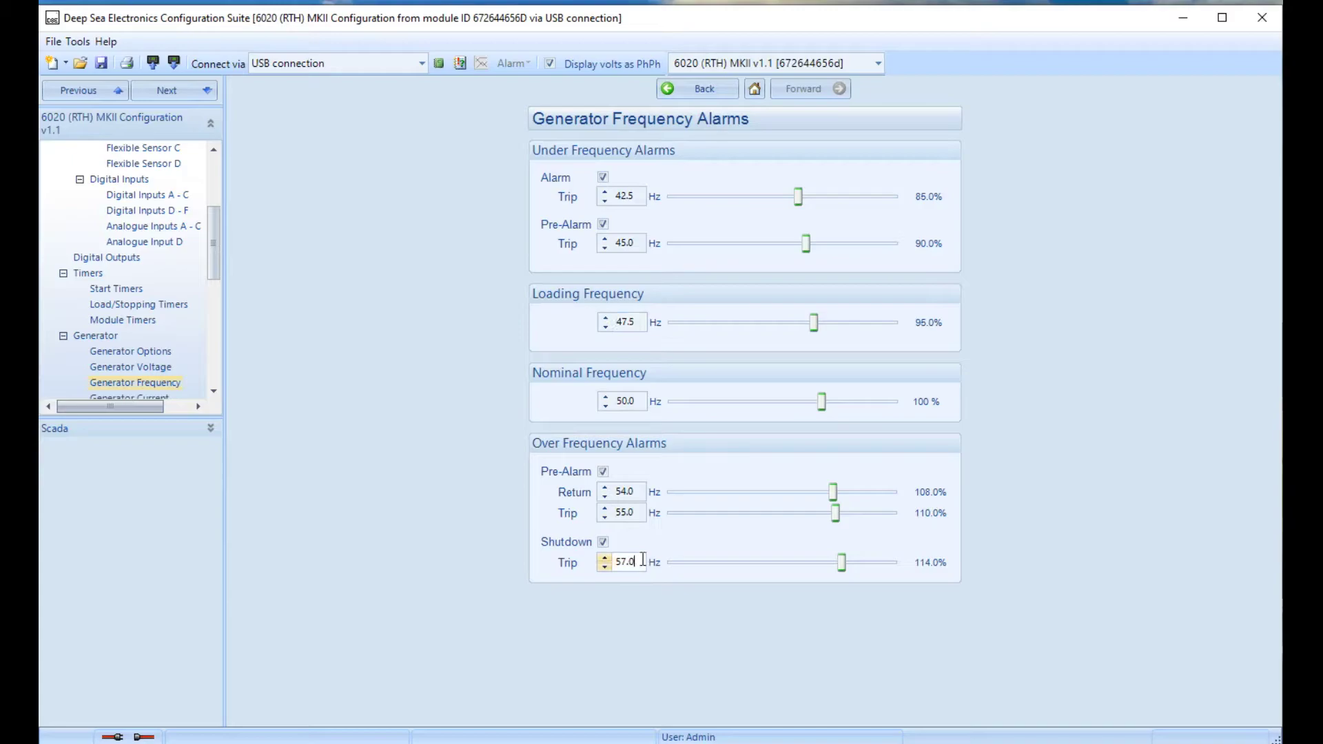
key(BackSpace)
key(BackSpace)
key(BackSpace)
text(6)
key(Return)
- On the Generator Current page, clear the old 600 A CT Primary value and switch to calc.xlsx
click(167, 90)
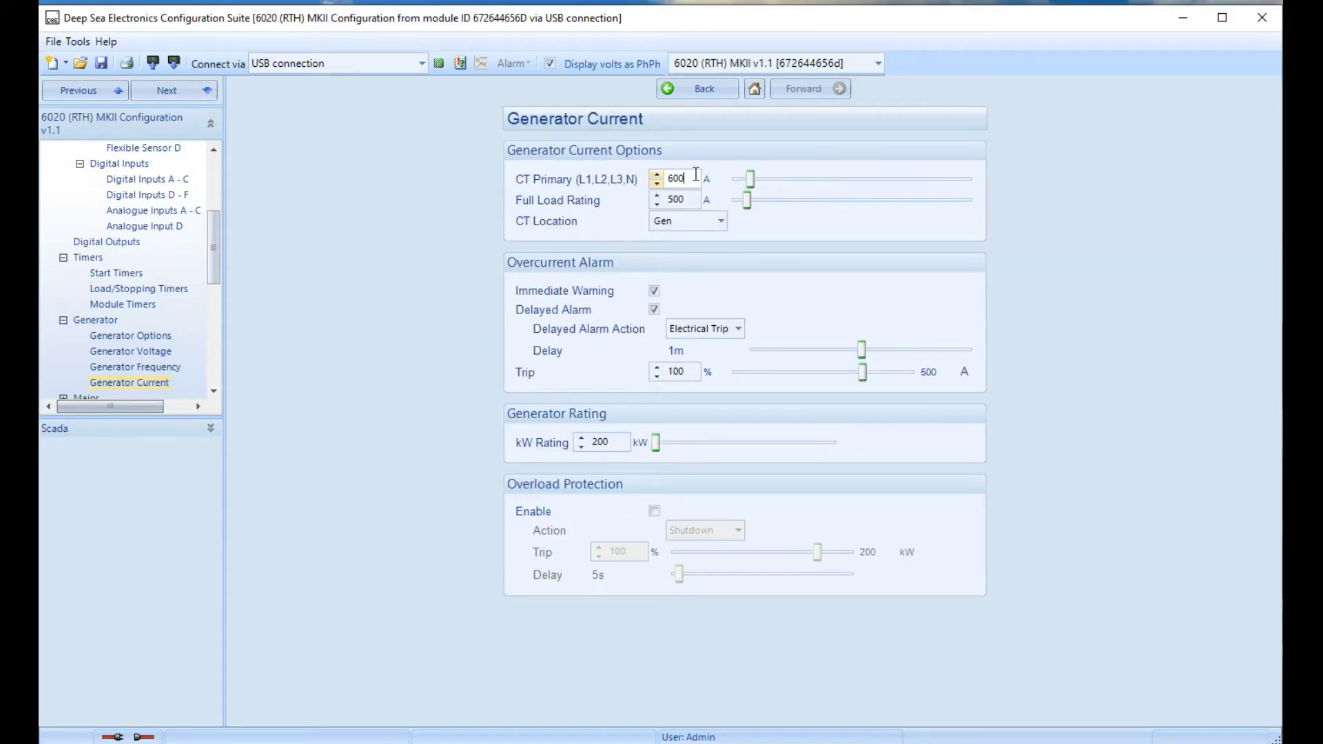
double_click(696, 173)
key(BackSpace)
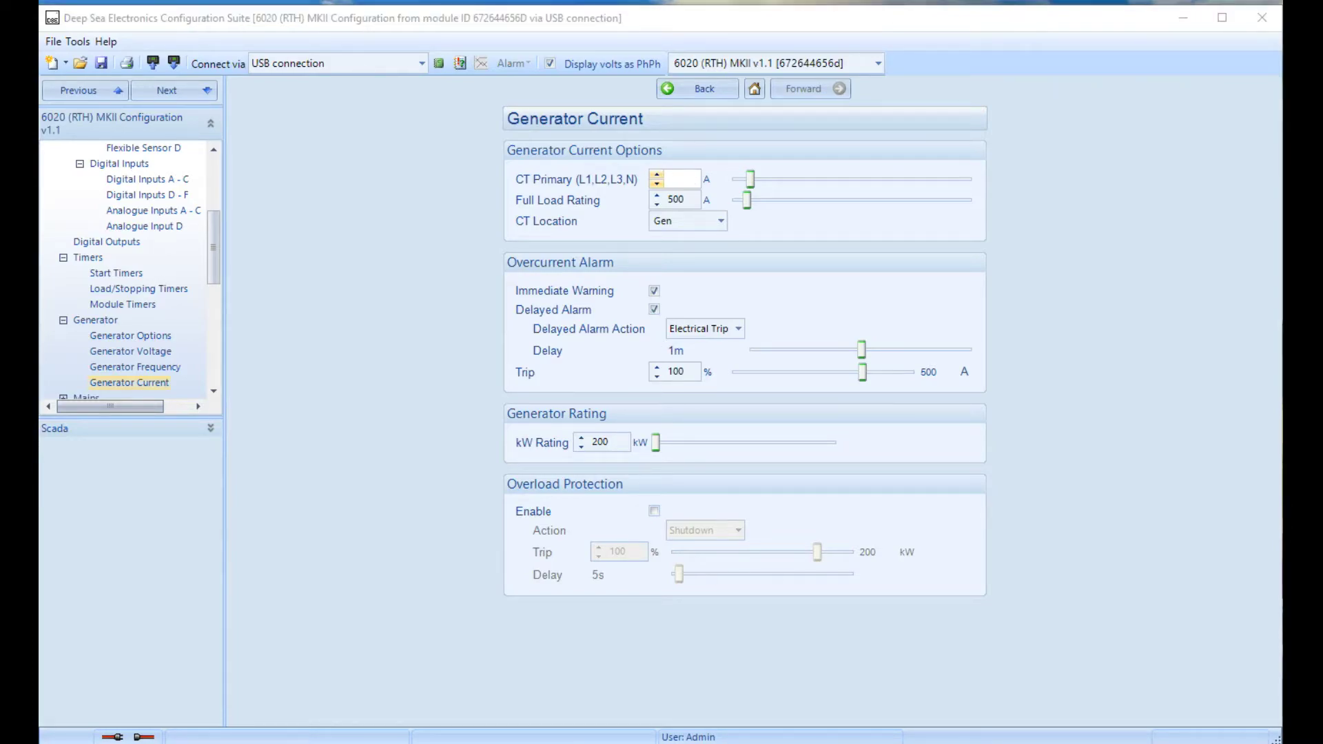
key(alt+Tab)
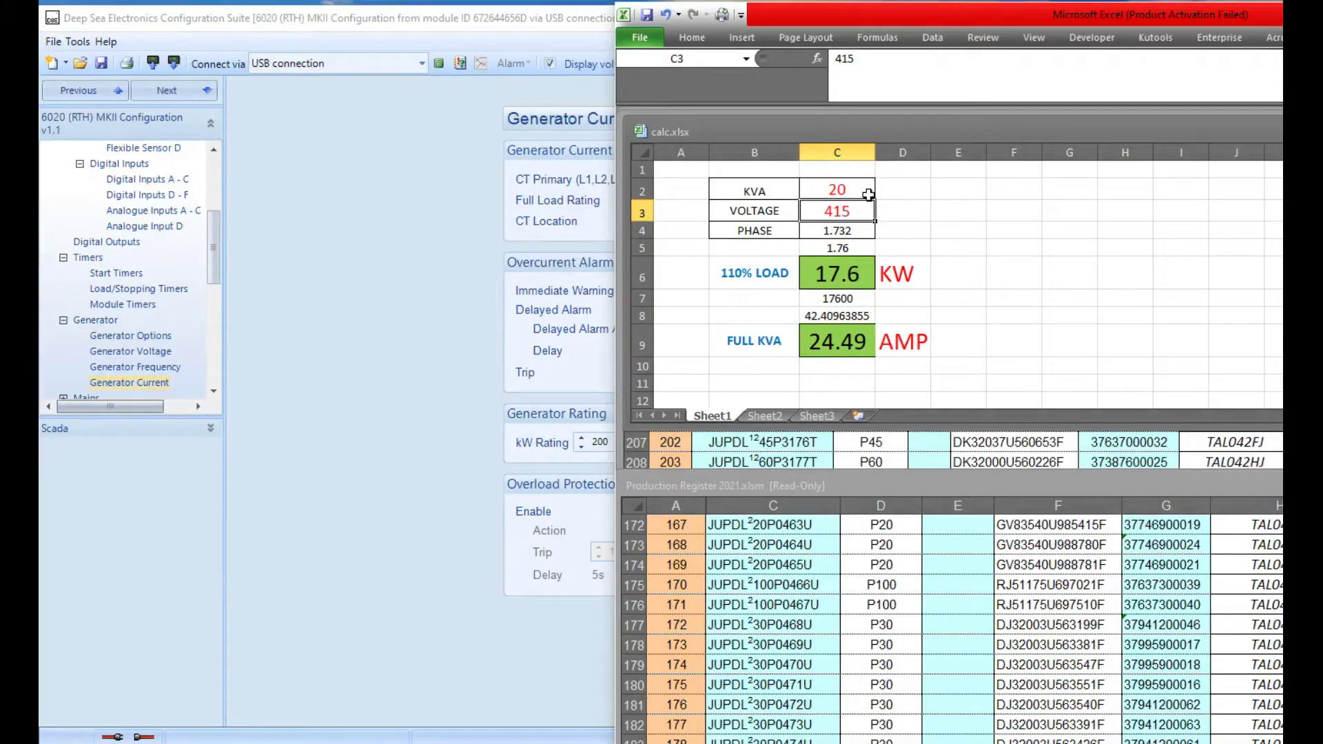
- Enter 135 kVA in cell C2, giving 118.8 kW and 165.3 A full-load current, then return to DSE
click(869, 194)
text(135)
key(Return)
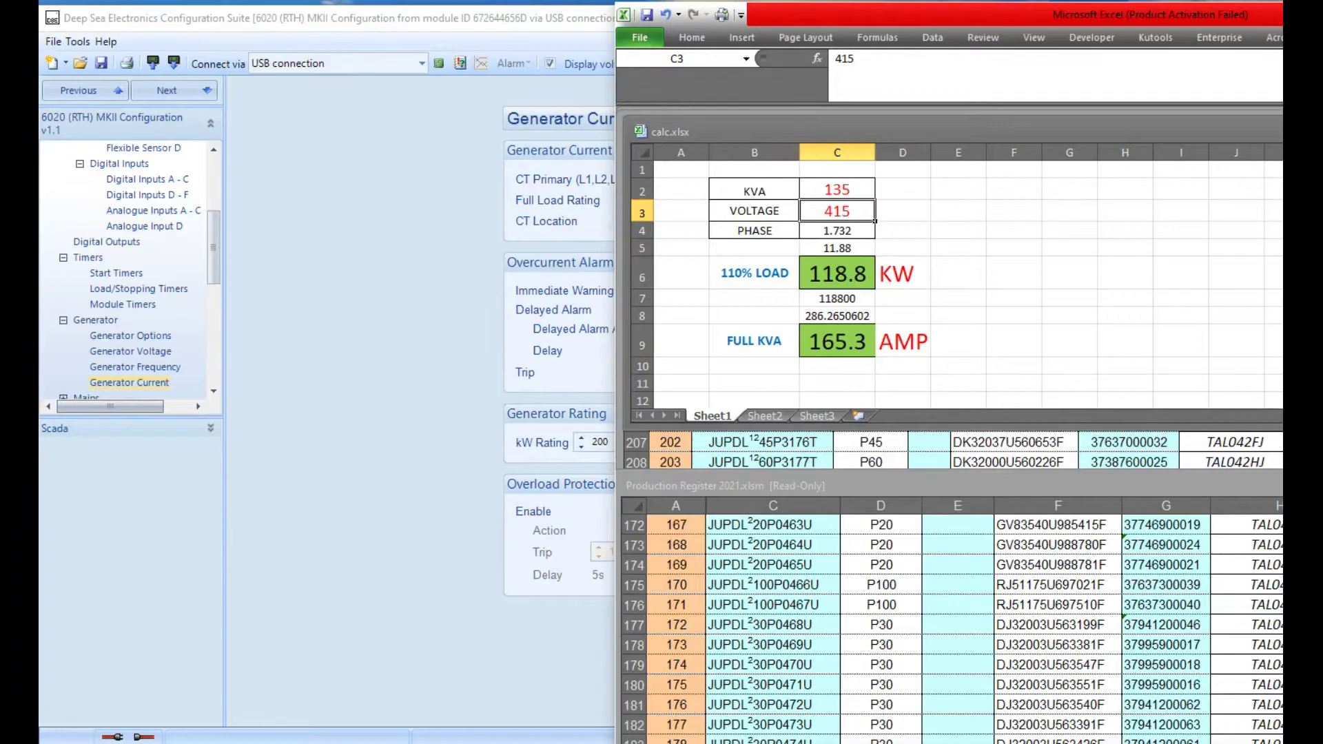
key(alt+Tab)
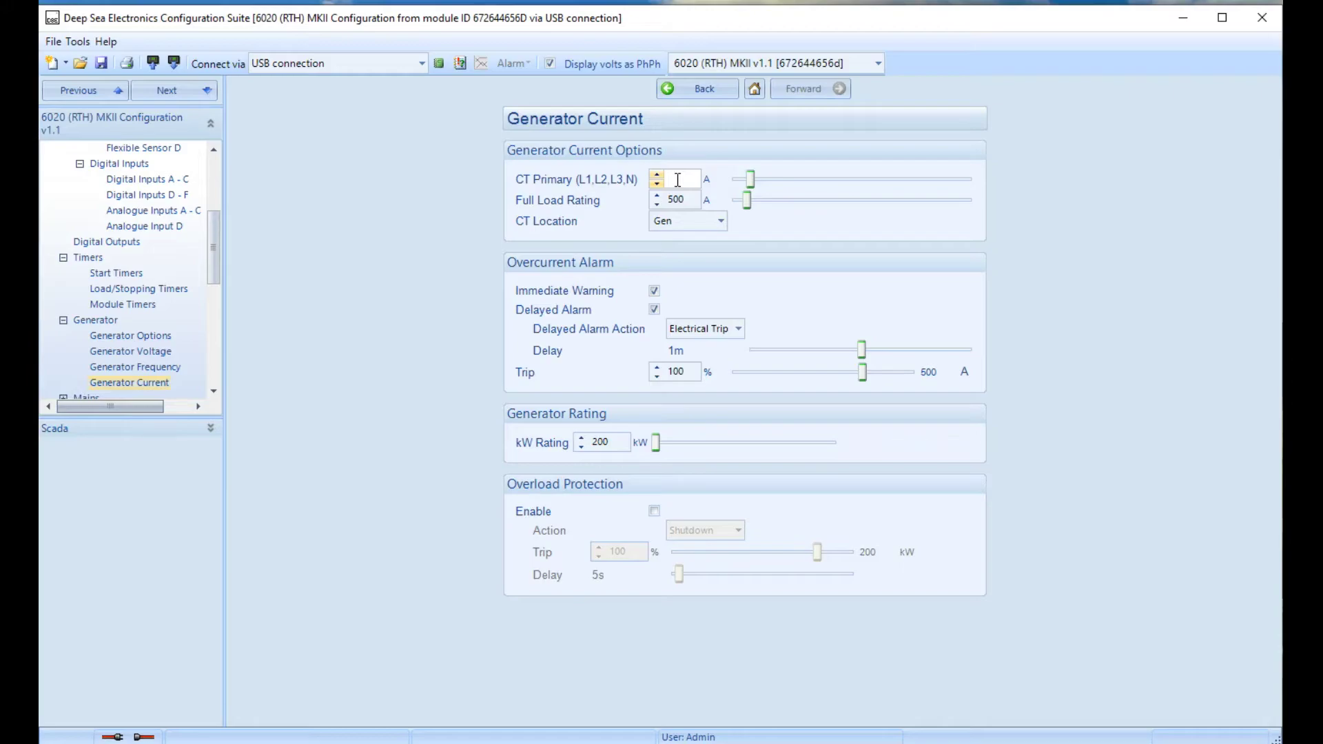
- Set CT Primary to 300 A and Full Load Rating to 188 A
text(300)
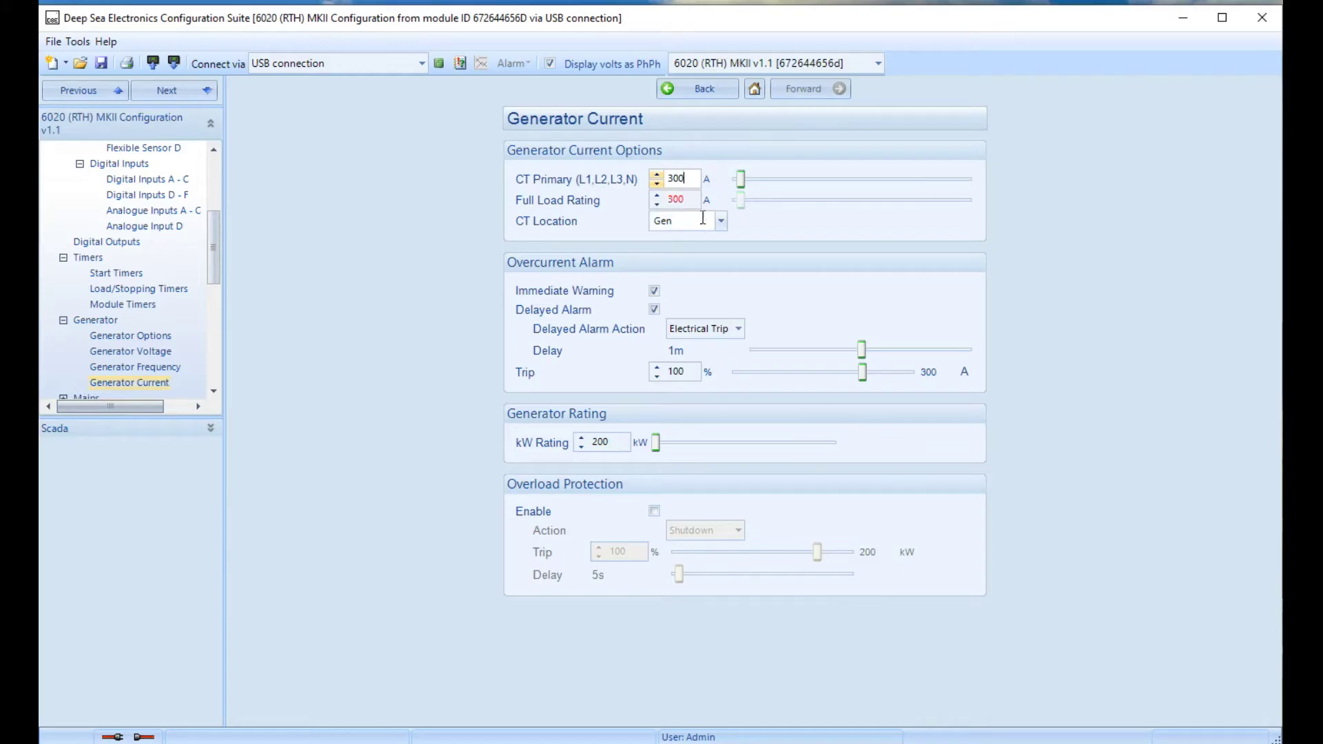
click(701, 196)
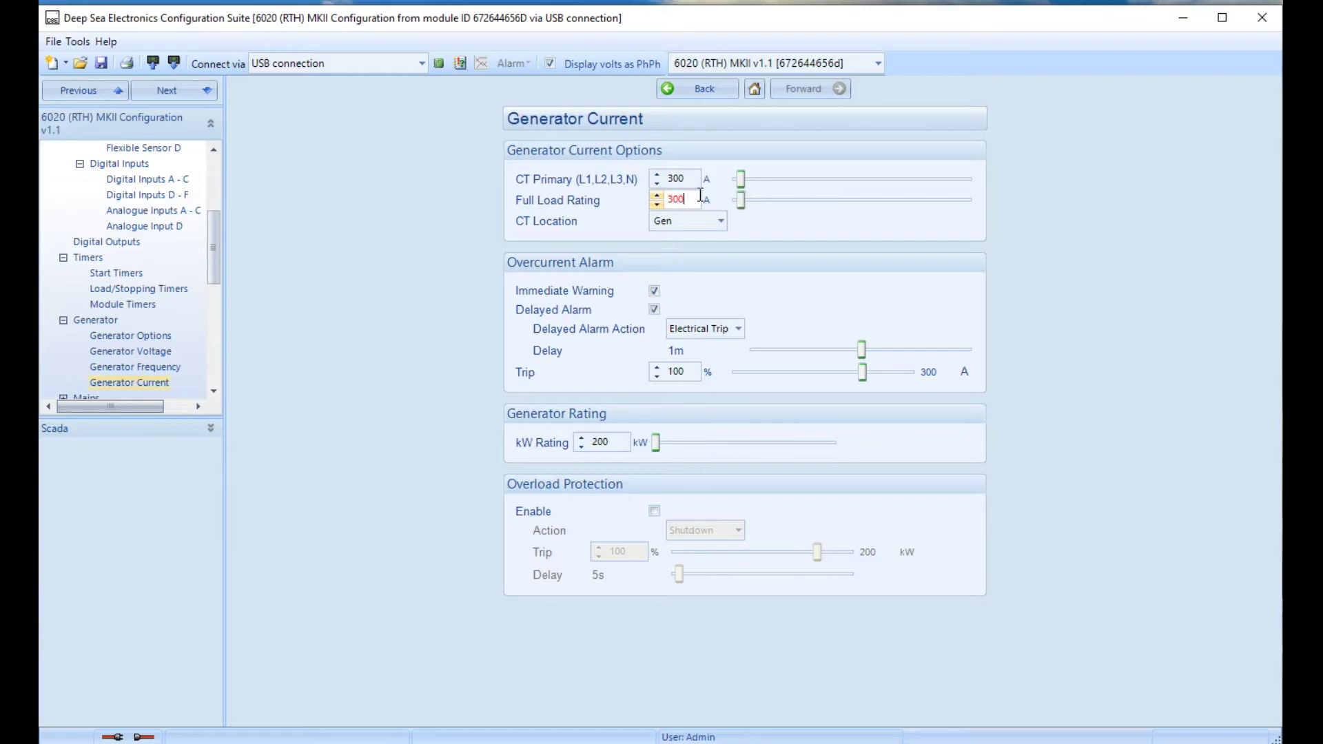
key(BackSpace)
key(BackSpace)
key(BackSpace)
text(187)
key(BackSpace)
text(00)
drag(693, 200, 622, 205)
text(188)
click(810, 289)
- Set the overcurrent trip to 110% (206 A)
click(698, 373)
key(BackSpace)
key(BackSpace)
key(BackSpace)
text(110)
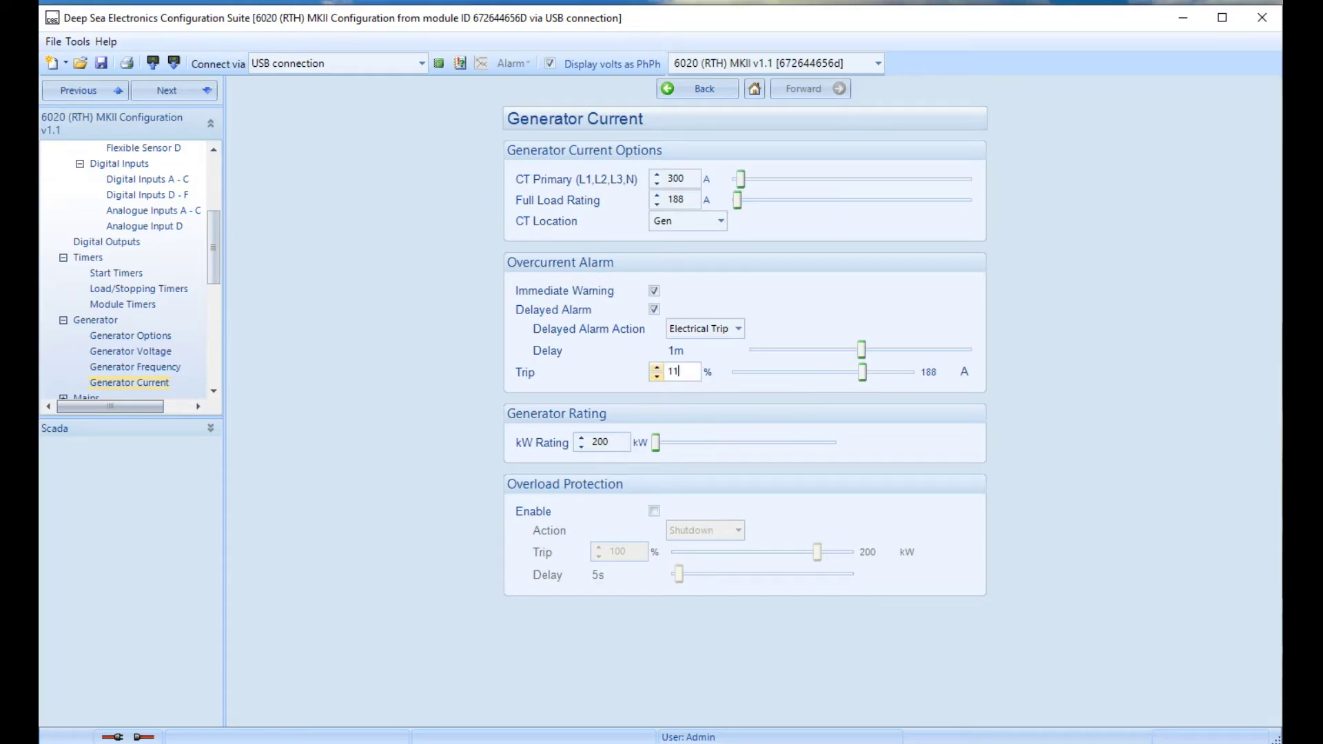
click(619, 448)
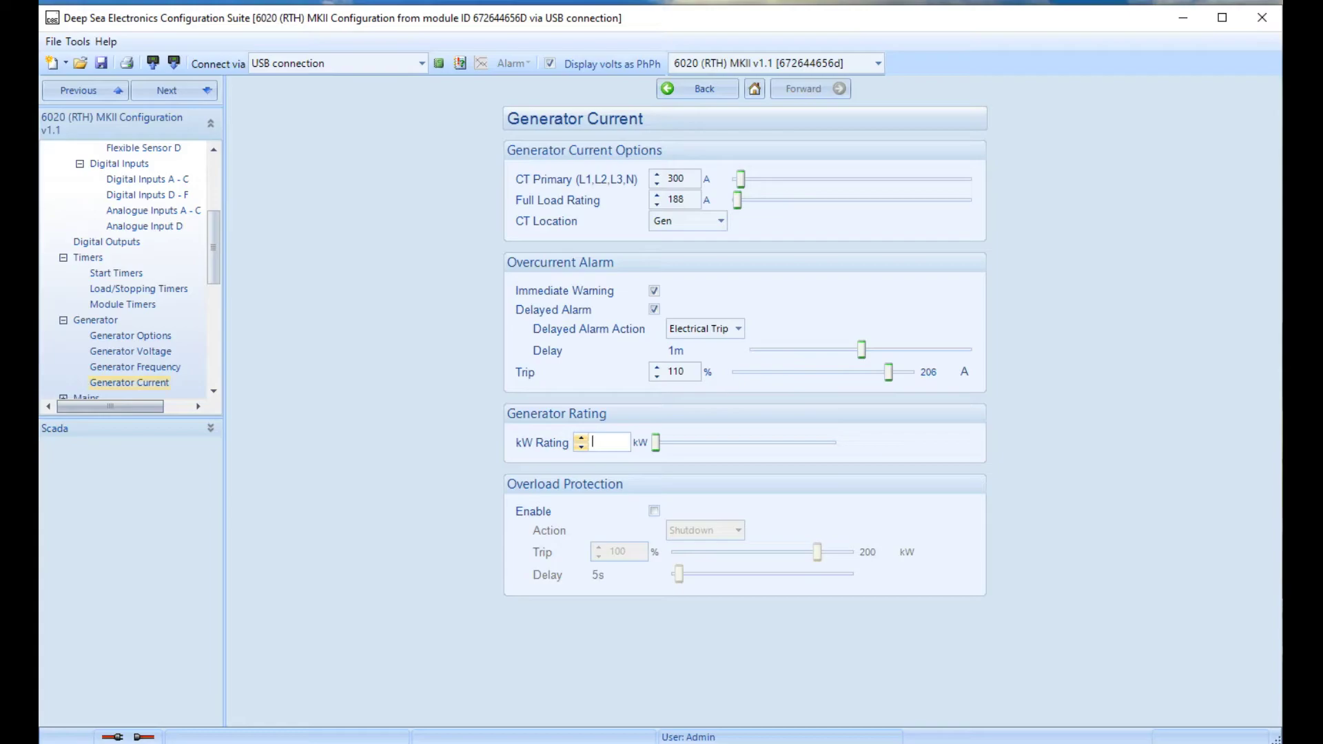
- Set kW Rating to 108 kW and enable overload protection with a 112% (120 kW) shutdown trip
text(108)
key(Tab)
click(654, 511)
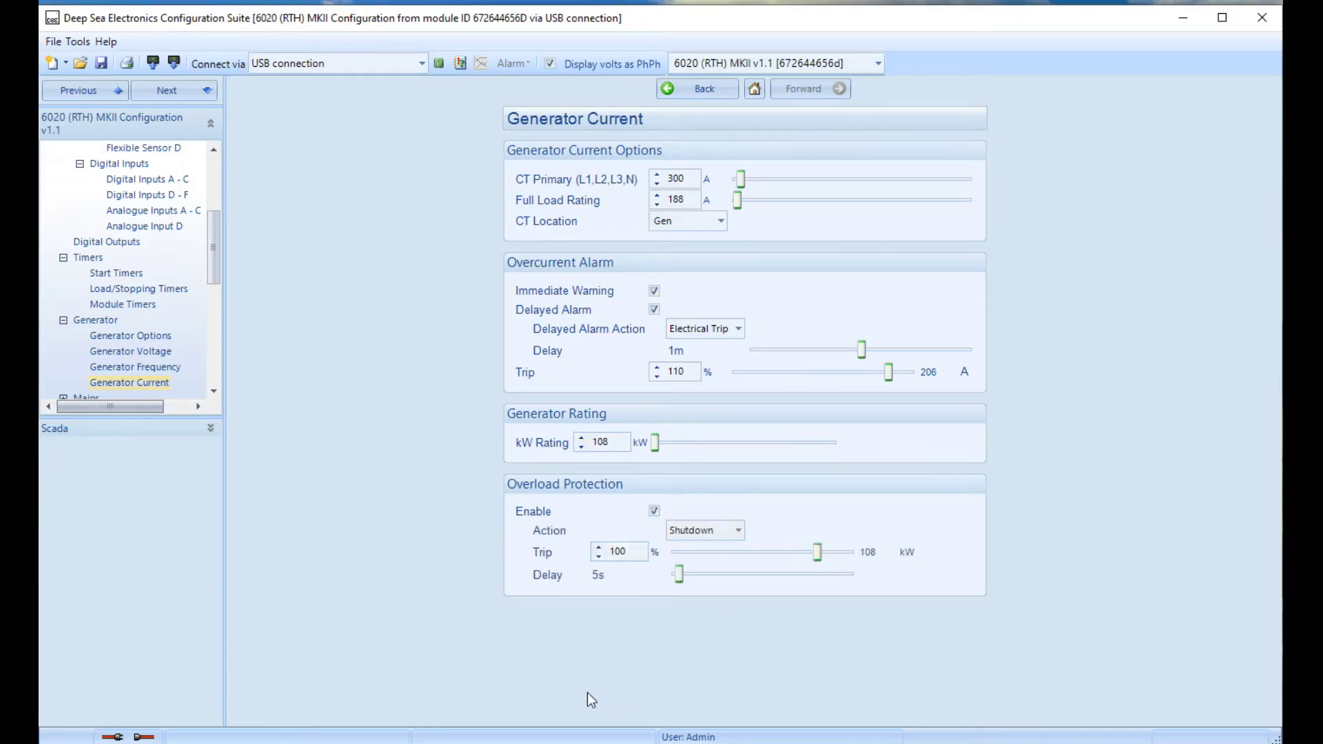
double_click(641, 552)
key(BackSpace)
text(112)
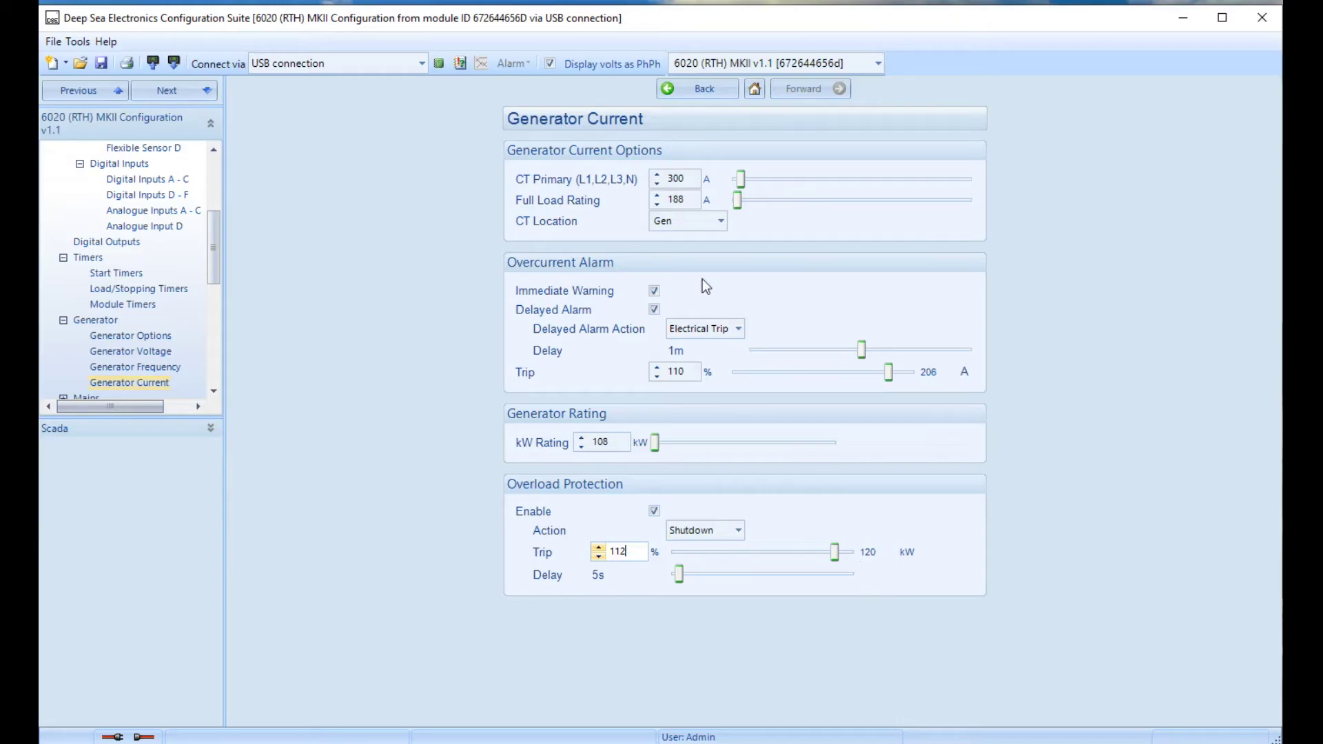
click(697, 205)
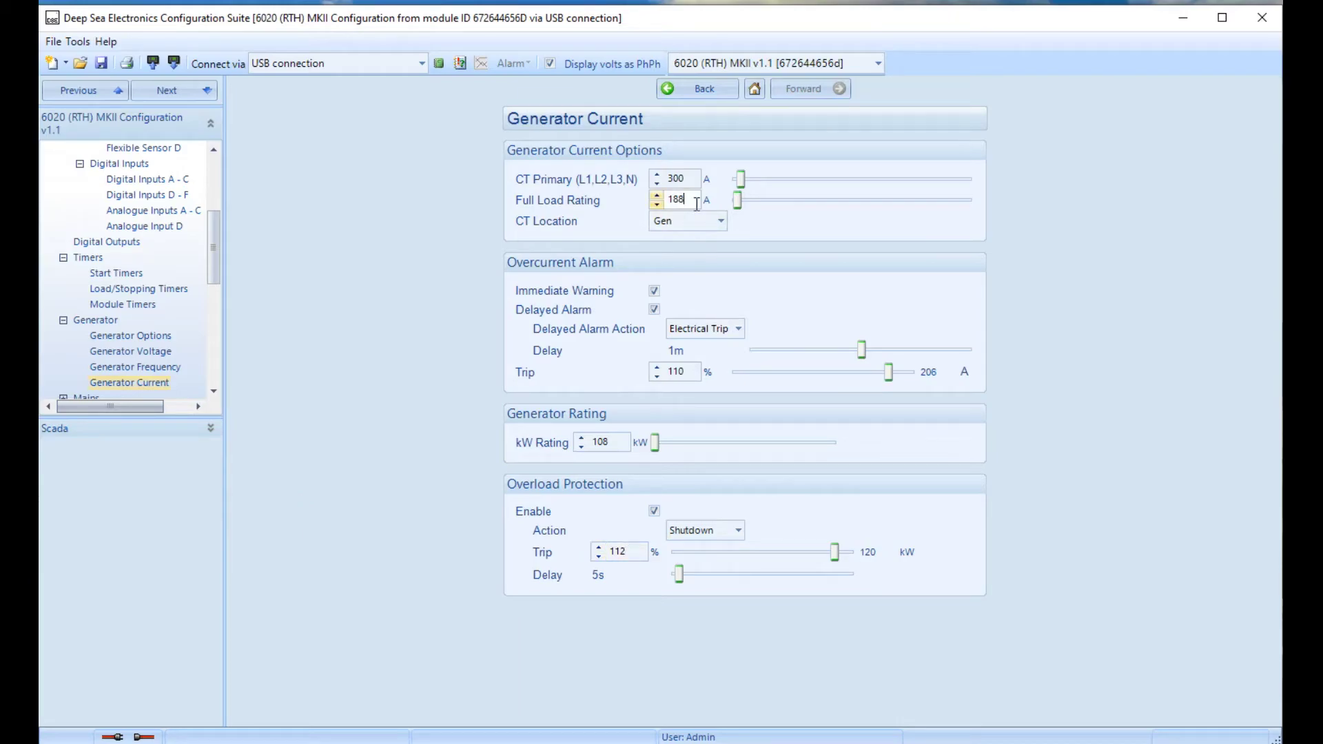